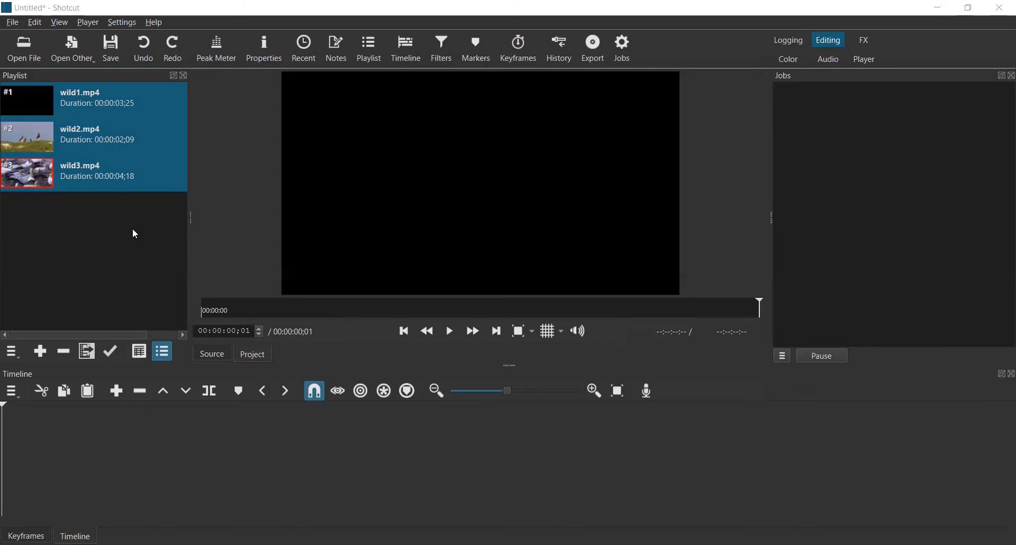
Step: Add all three playlist clips, wild1.mp4 to wild3.mp4, to the timeline in order
left_click(133, 230)
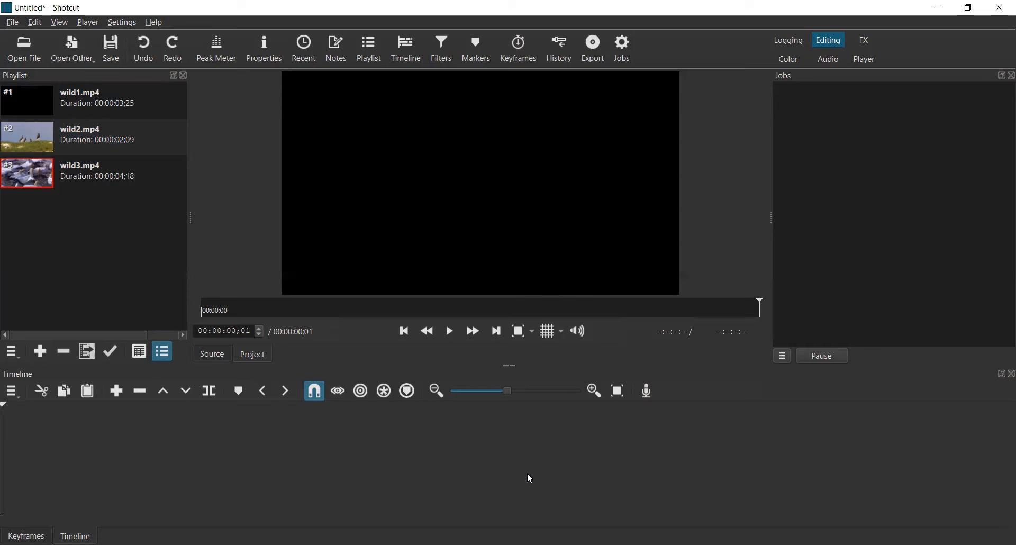
left_click(167, 106)
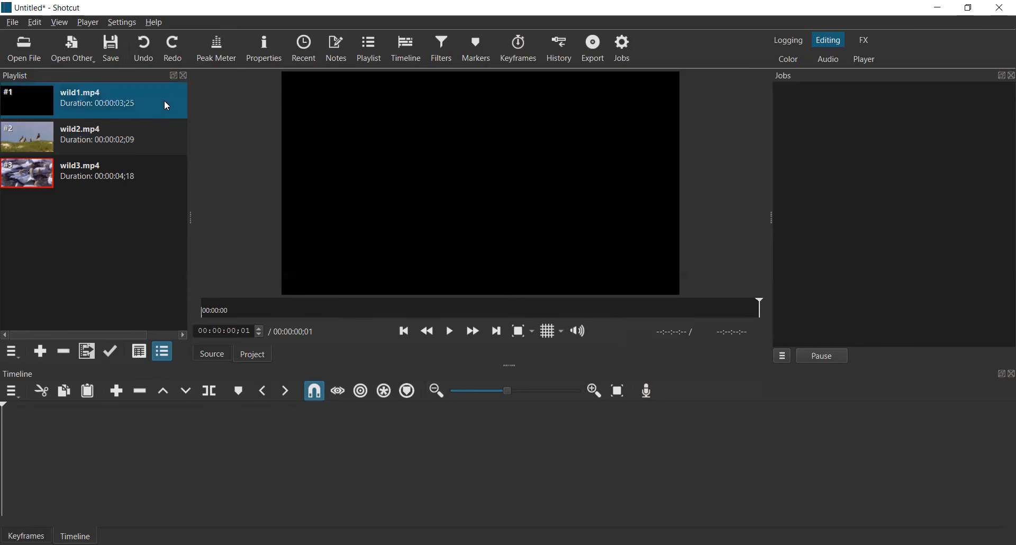
left_click(158, 186, "shift")
left_click_drag(273, 472, 279, 480)
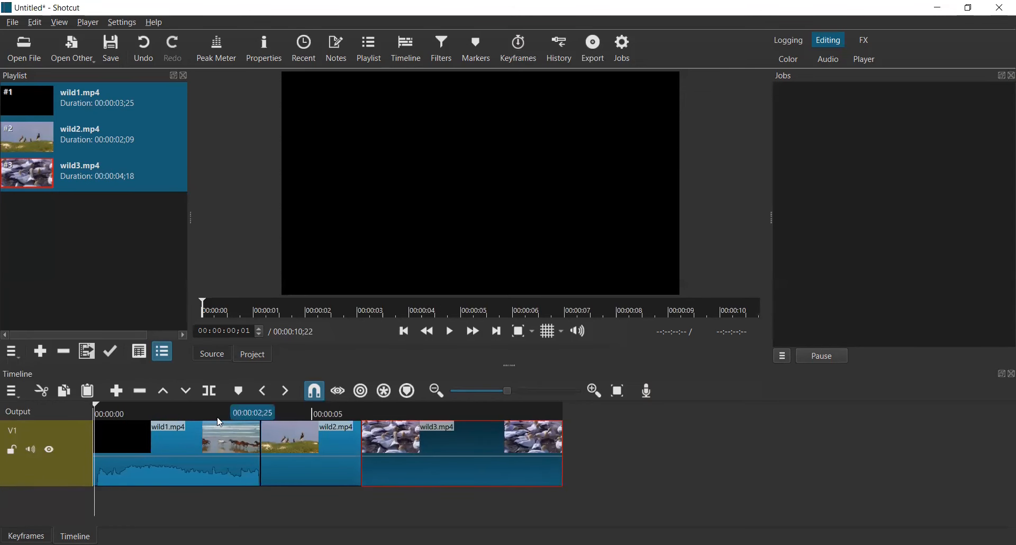
Step: Overlap the wild2.mp4 clip onto the end of wild1.mp4 to create a transition between them
key("space")
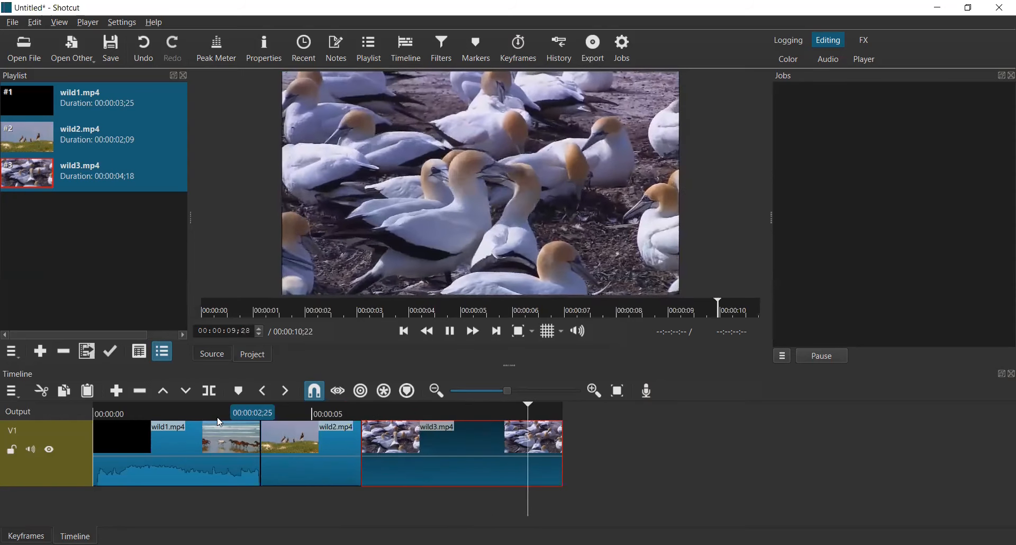
left_click(219, 420)
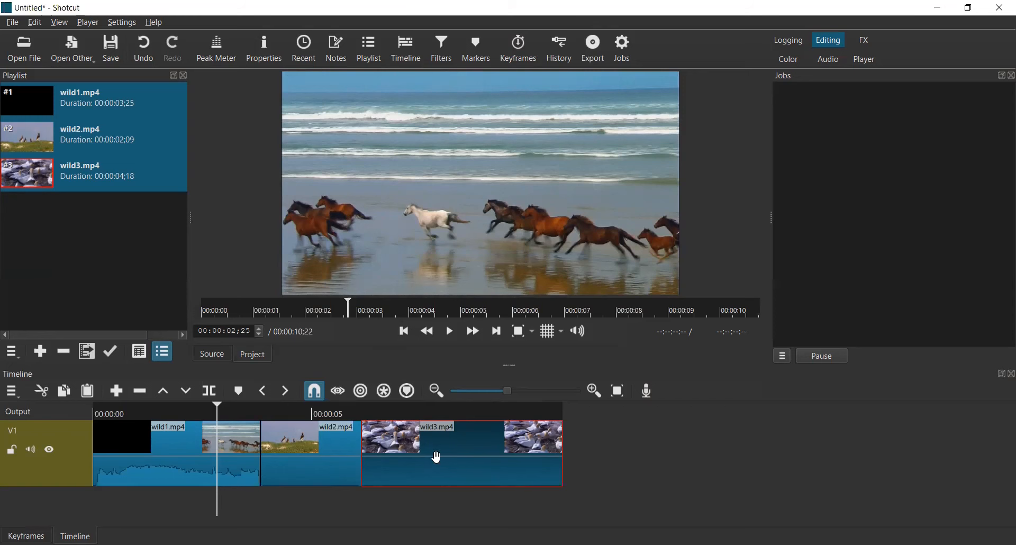
left_click(313, 456)
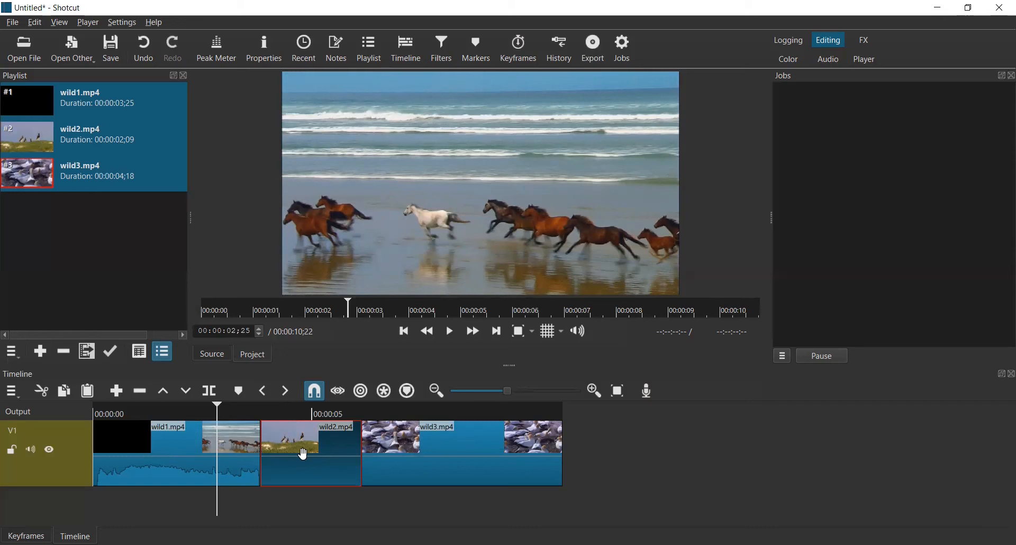
left_click_drag(305, 454, 263, 452)
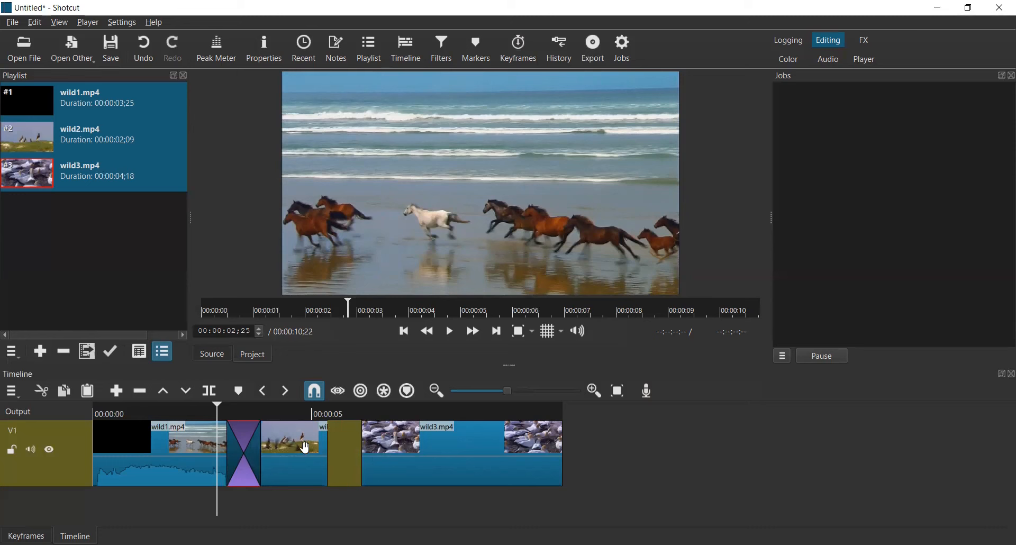
Step: Overlap the wild3.mp4 clip onto the end of wild2.mp4 to create a second transition
left_click(457, 446)
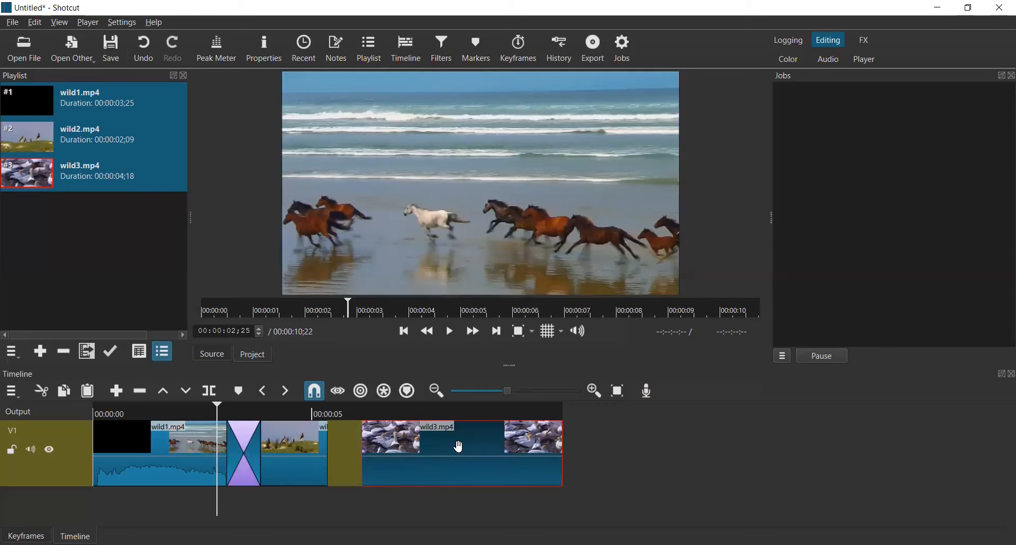
left_click_drag(451, 447, 378, 455)
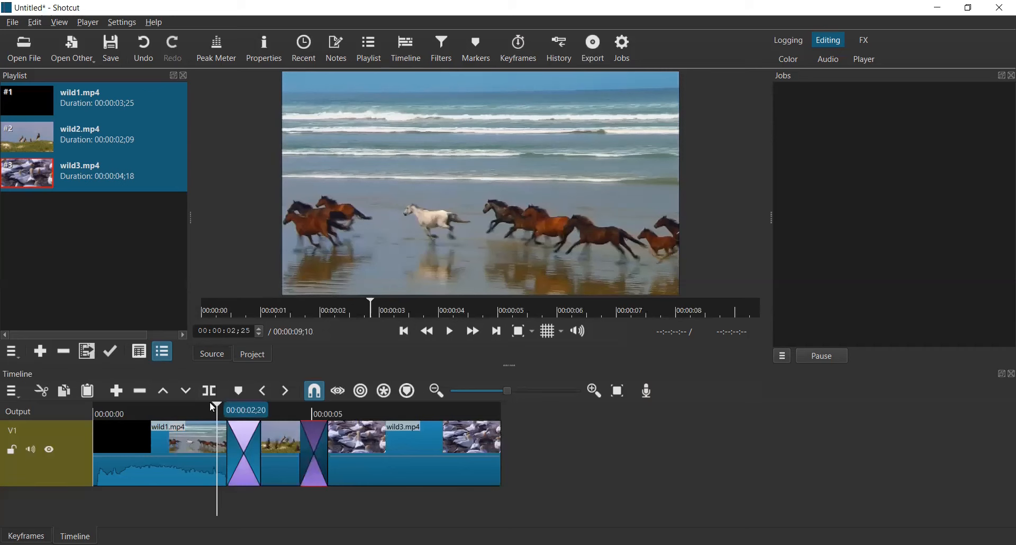
Step: Play back the timeline from near its start to preview both transitions
left_click_drag(191, 405, 138, 405)
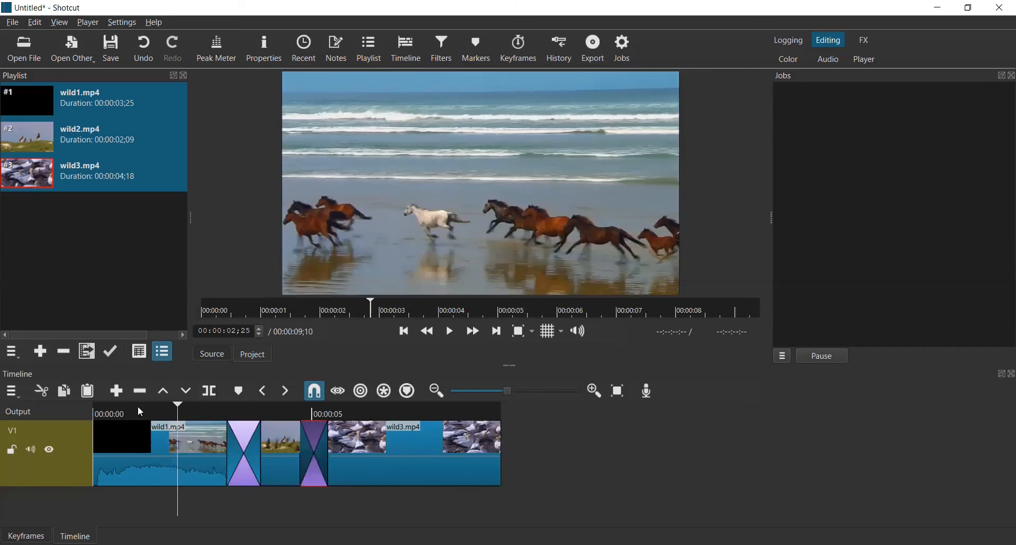
left_click(451, 333)
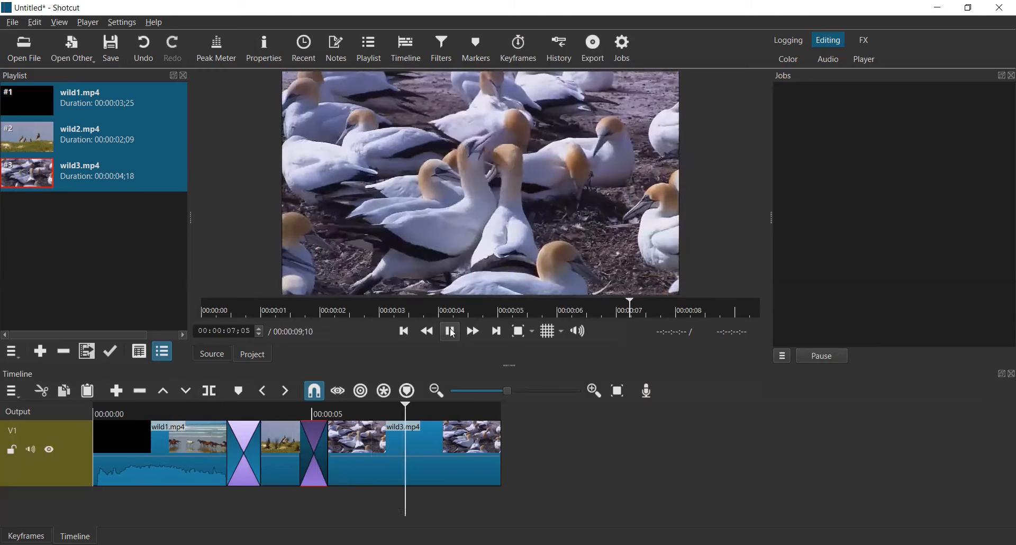
left_click(451, 332)
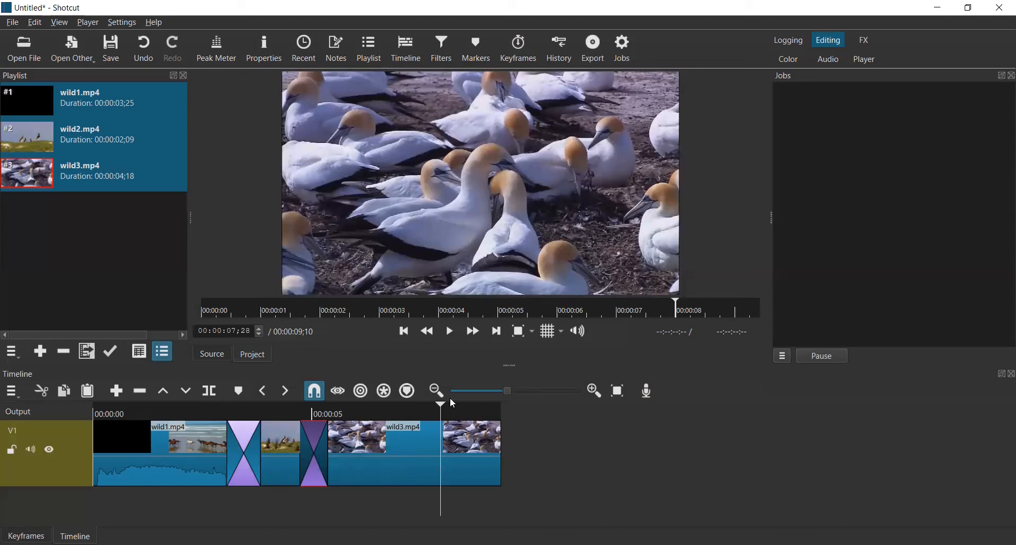
Step: Open the second transition's properties and set its video transition to Barn Door Horizontal
right_click(312, 447)
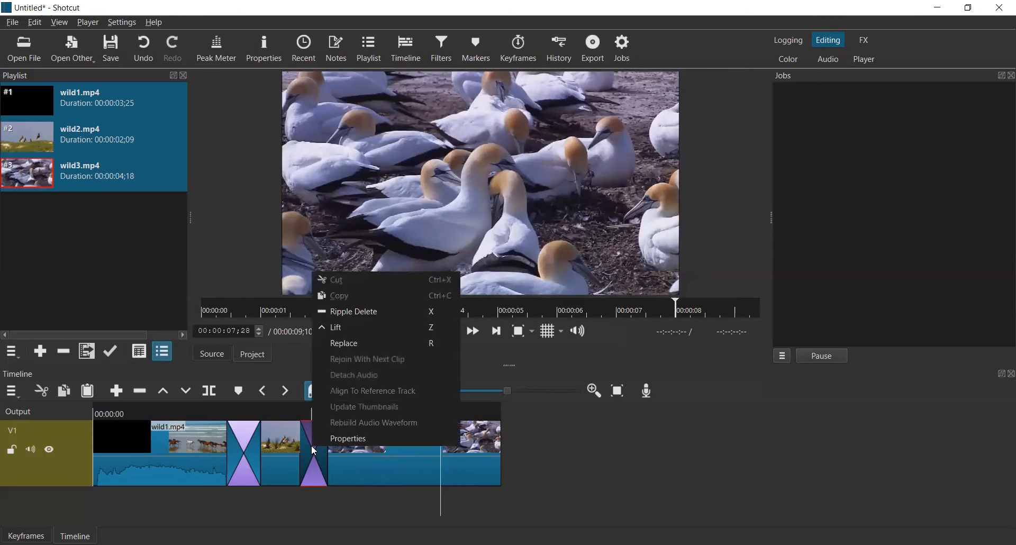
left_click(351, 439)
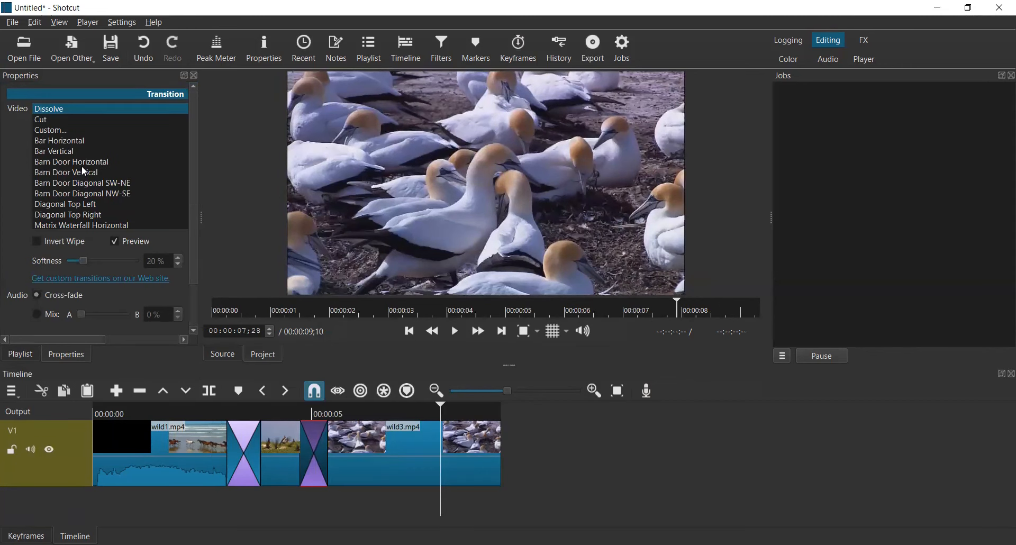
left_click(83, 162)
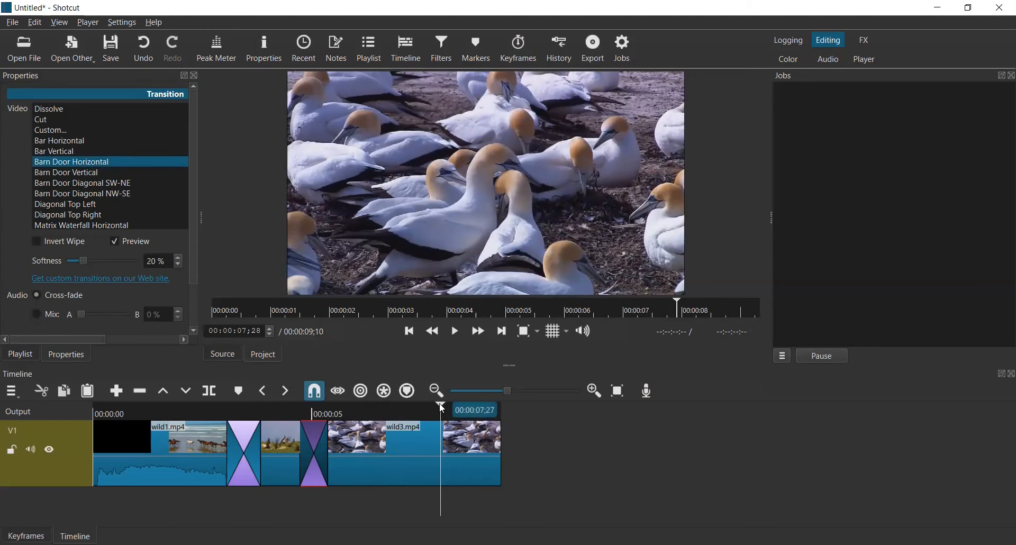
Step: Play back the second transition to preview the Barn Door Horizontal wipe
left_click_drag(441, 406, 287, 414)
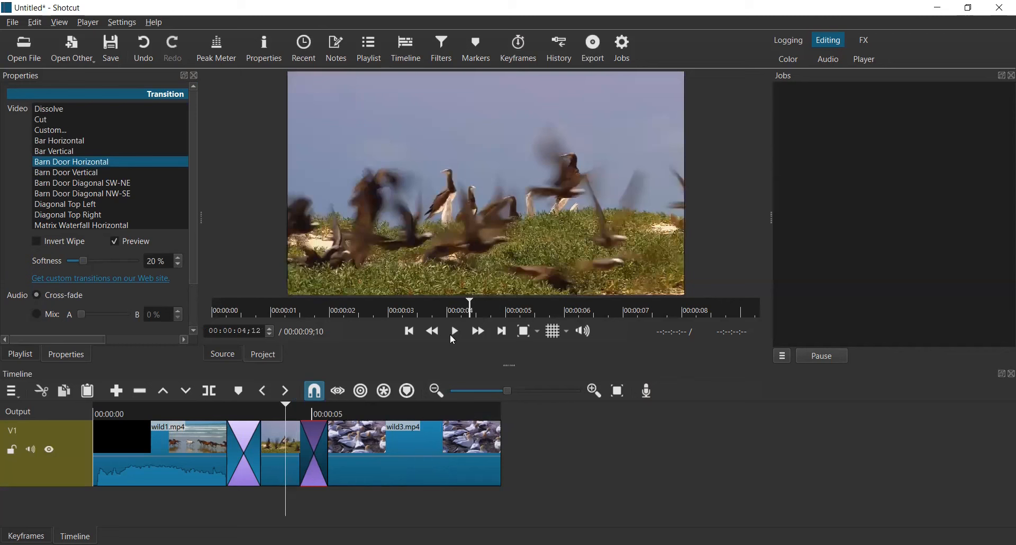
left_click(454, 332)
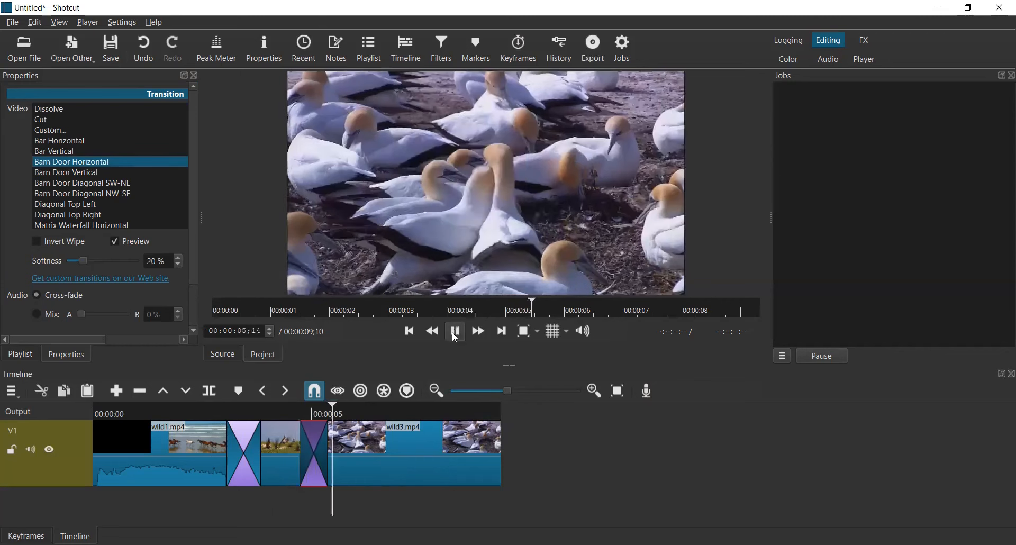
left_click(458, 334)
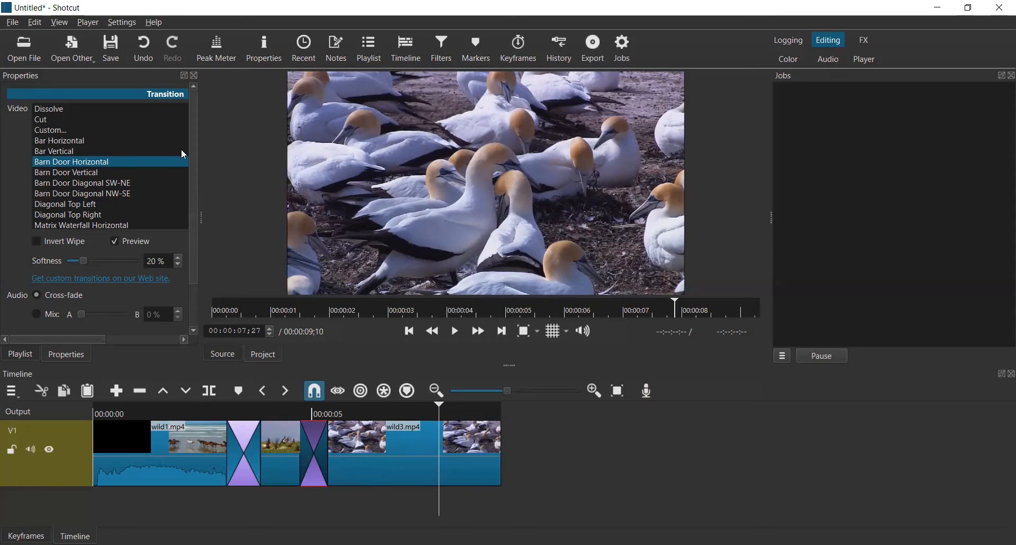
Step: Undo the last three timeline edits and close the Properties panel
key("ctrl+z")
key("ctrl+z")
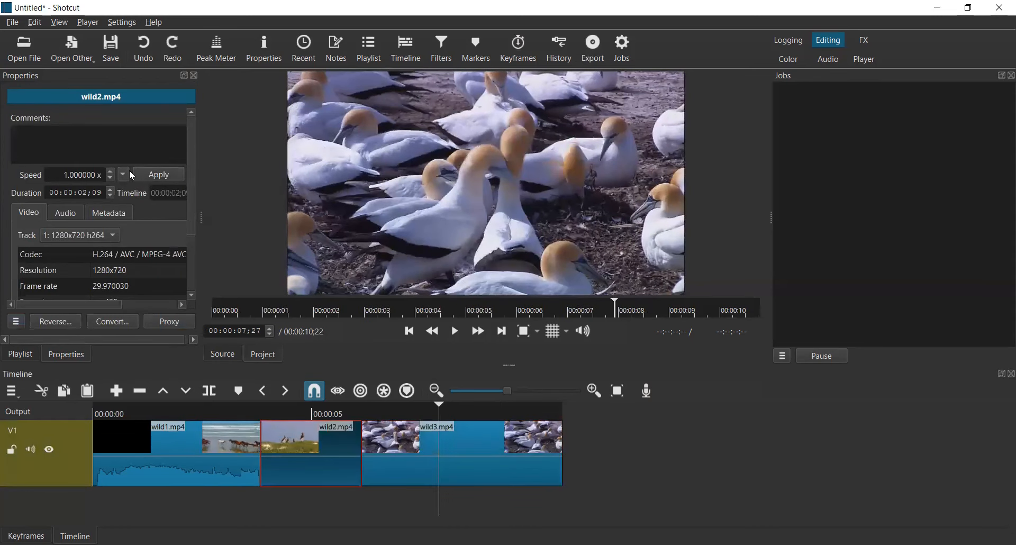
left_click(195, 76)
key("ctrl+z")
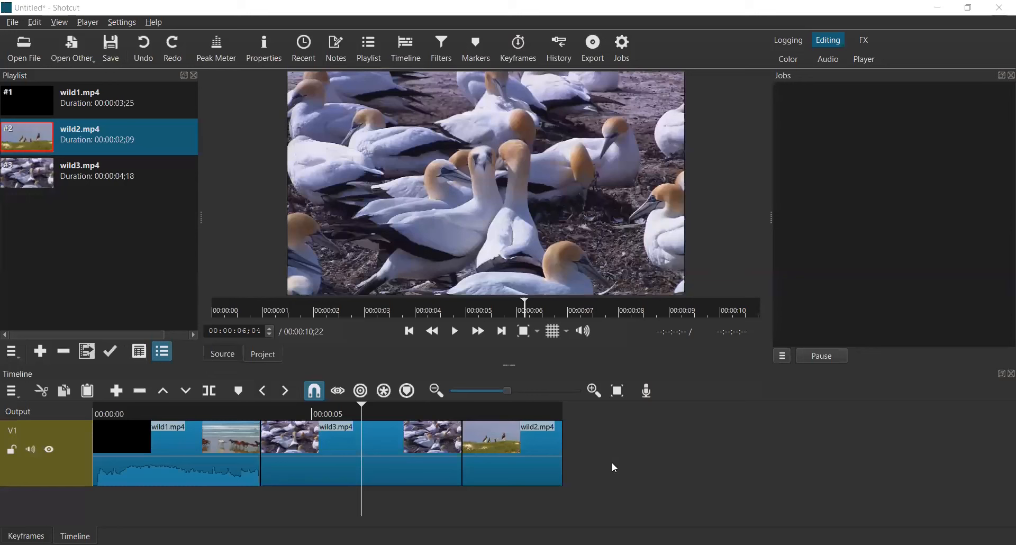
Step: Delete the wild3.mp4 clip from the timeline, then undo the deletion
left_click(409, 447)
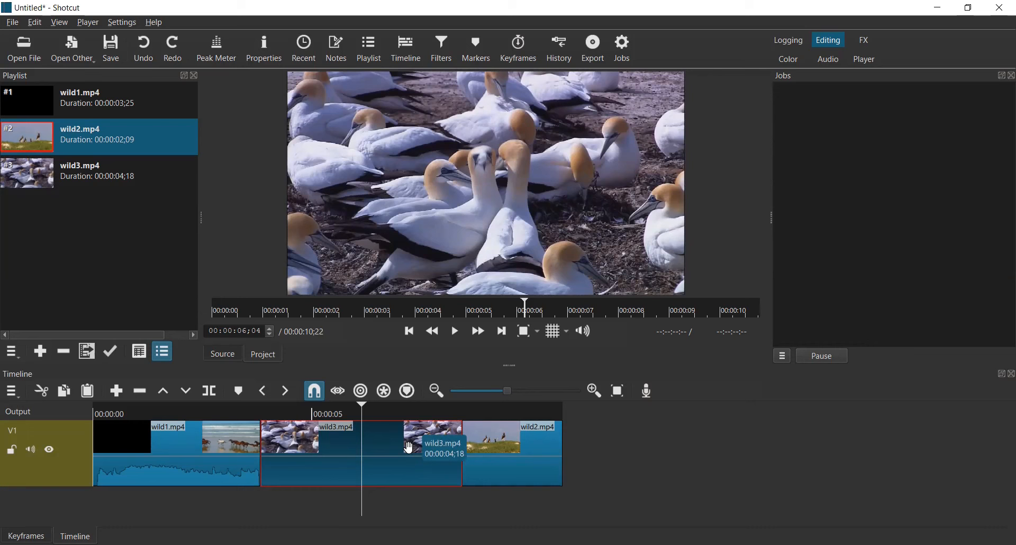
key("Delete")
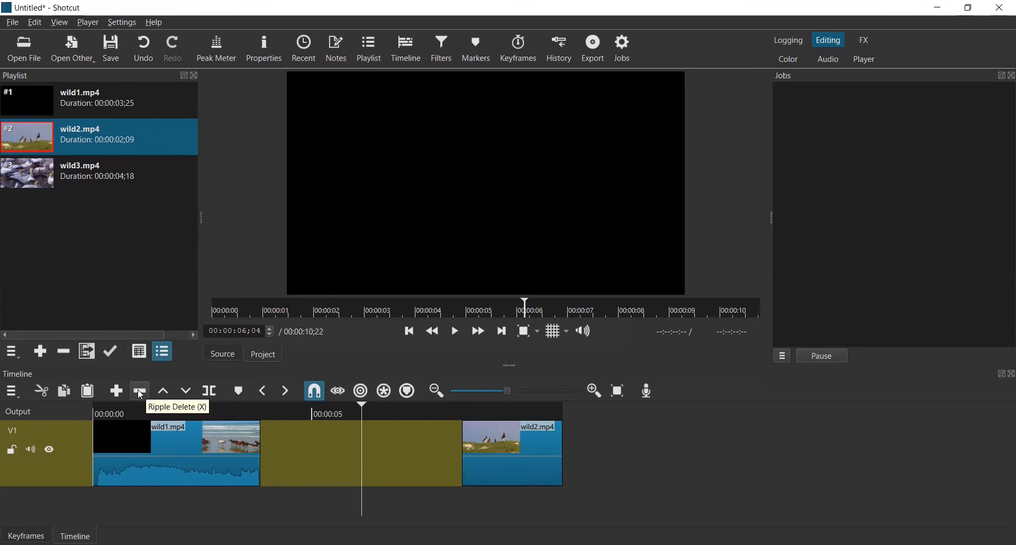
left_click(143, 51)
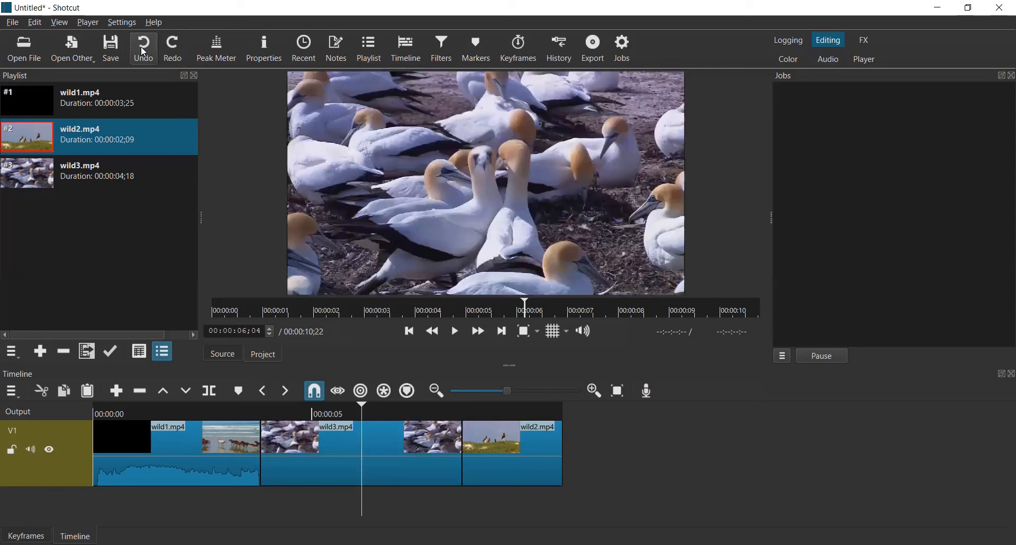
Step: Ripple delete the wild3.mp4 clip from the timeline, then undo it
left_click(305, 455)
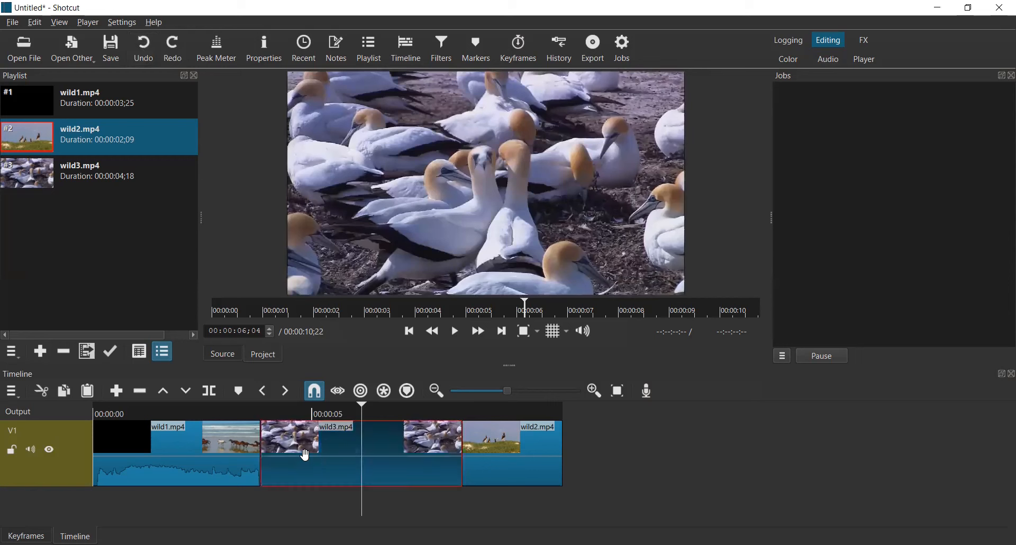
left_click(139, 392)
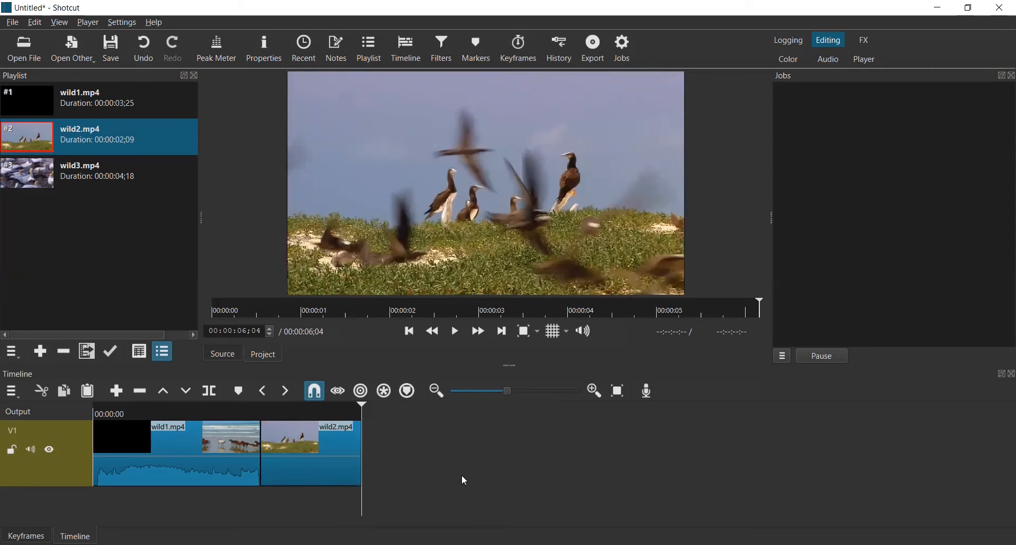
left_click(149, 53)
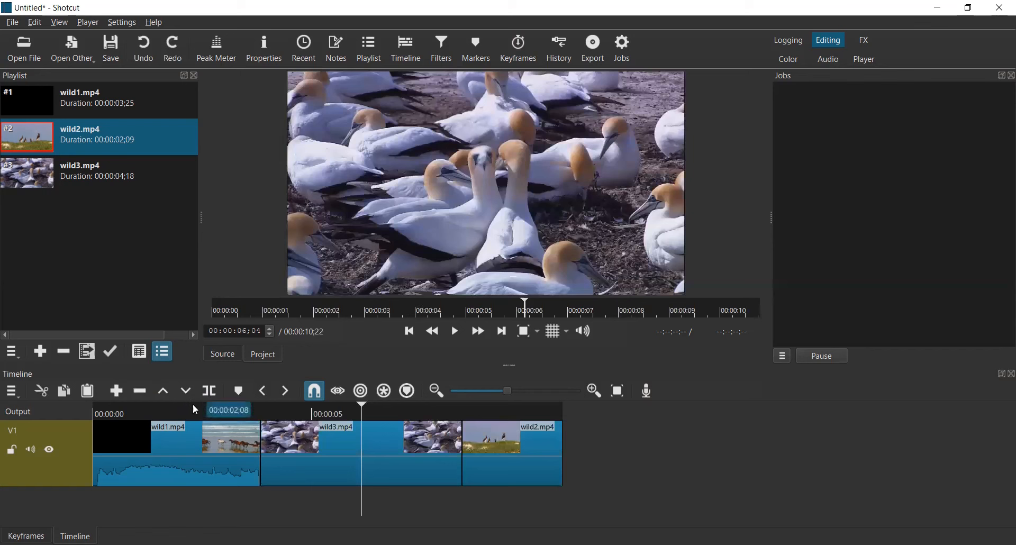
Step: Remove the wild3.mp4 clip from the middle of the timeline
left_click(286, 453)
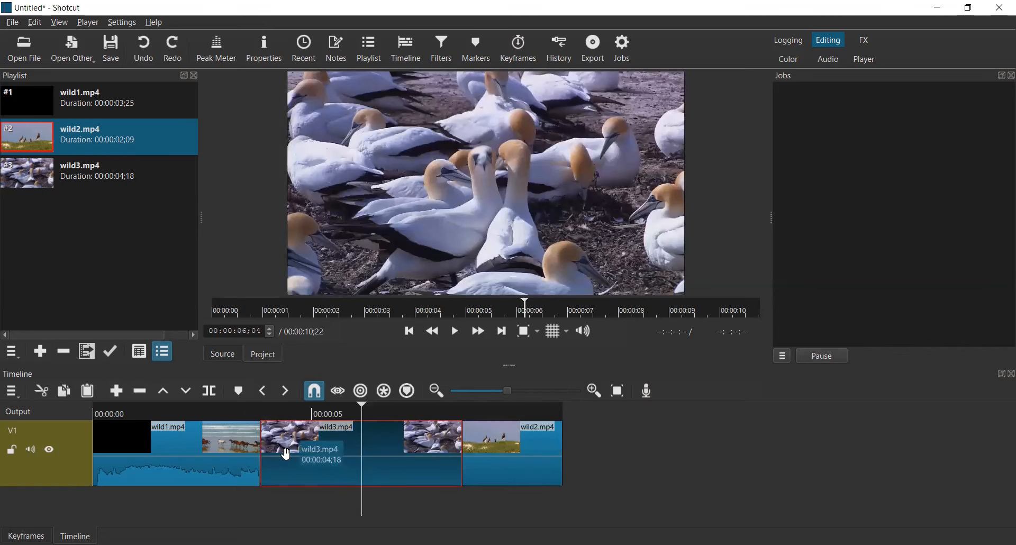
key("Delete")
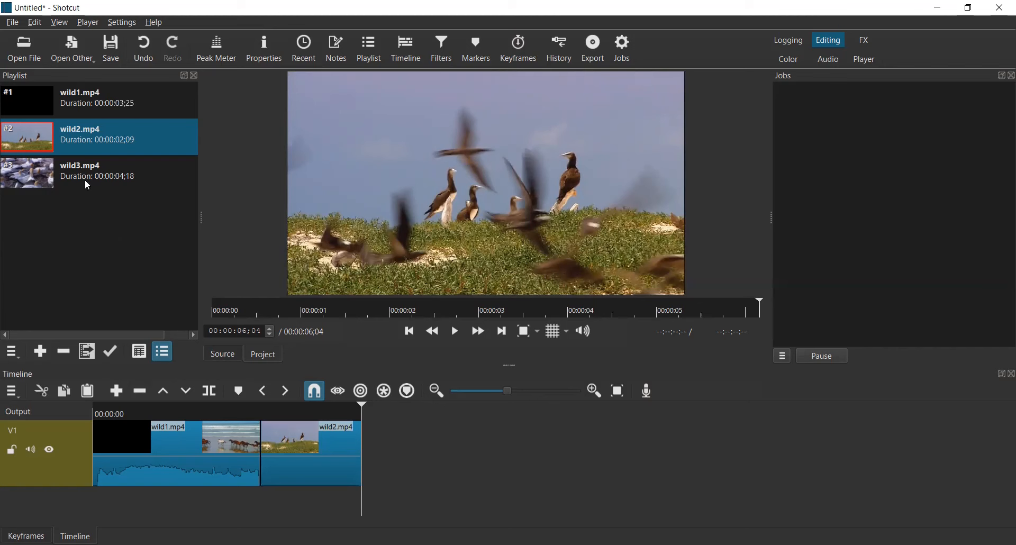
Step: Open wild3.mp4 from the playlist in the source player and append it to the end of the timeline
left_click(28, 174)
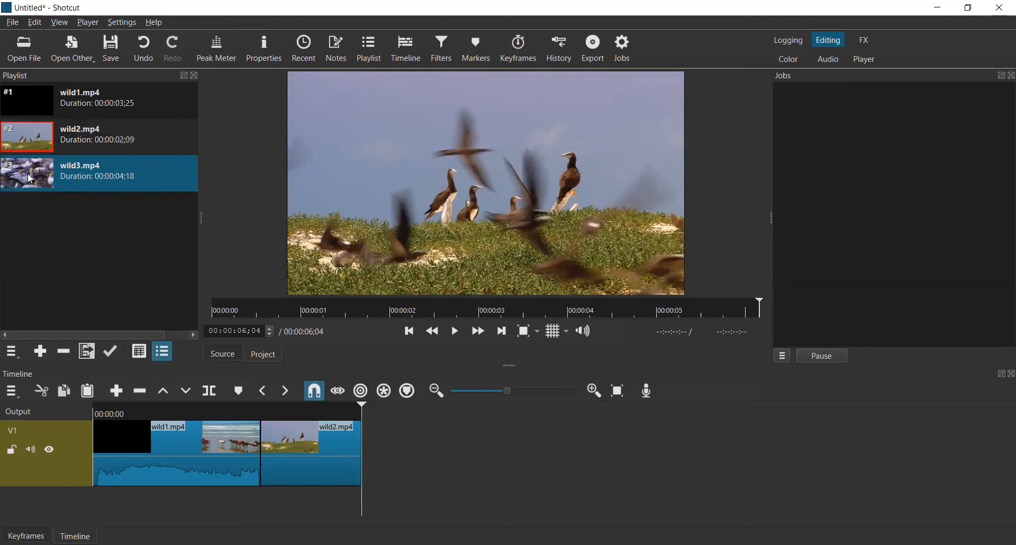
double_click(27, 173)
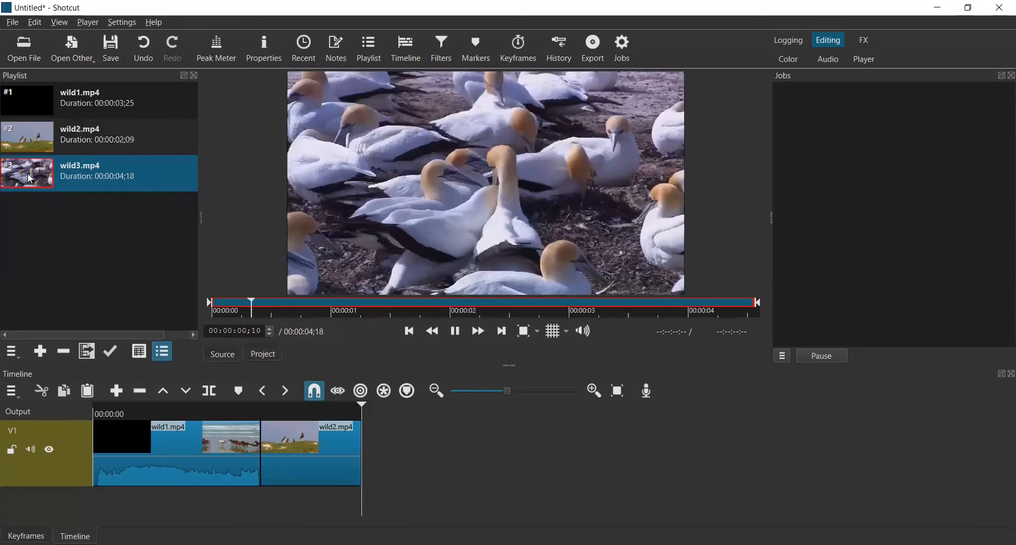
left_click(117, 392)
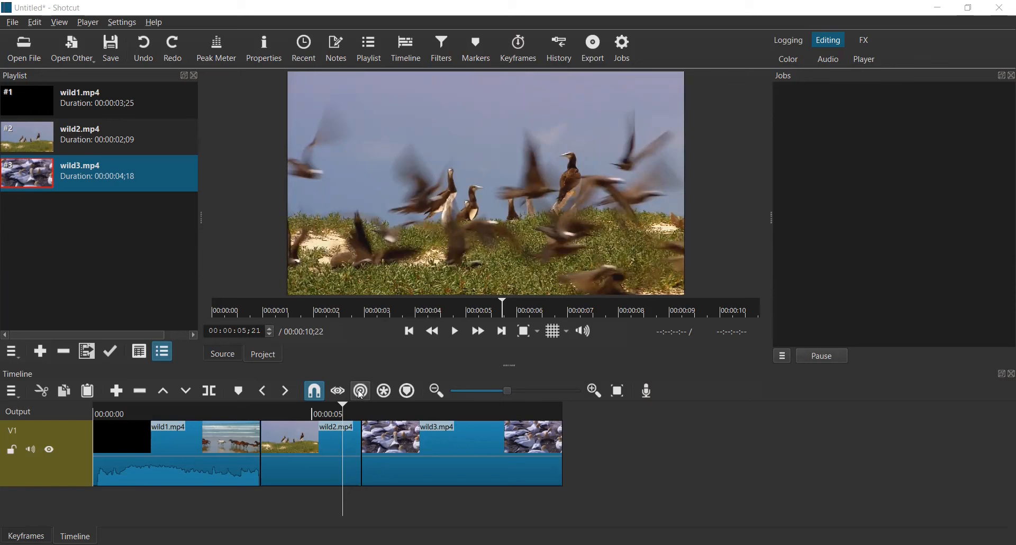
Step: Try dragging the start of the wild3.mp4 clip leftward, then undo the change
left_click(418, 445)
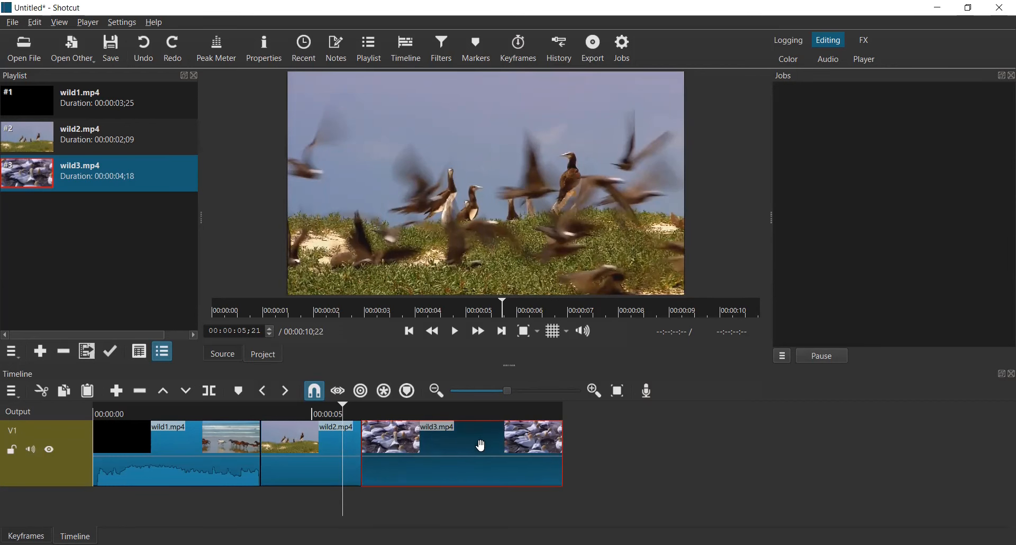
left_click_drag(371, 468, 289, 476)
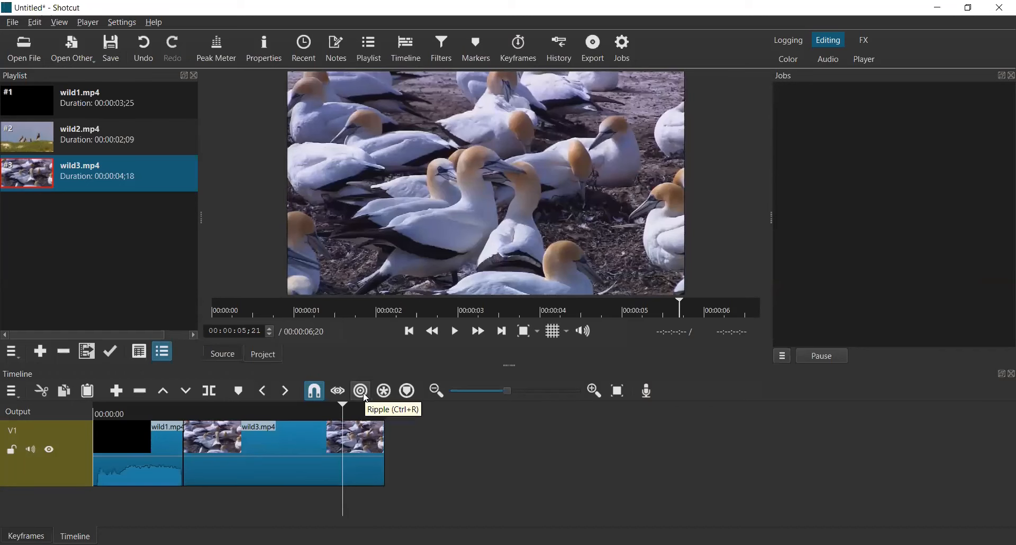
left_click(149, 52)
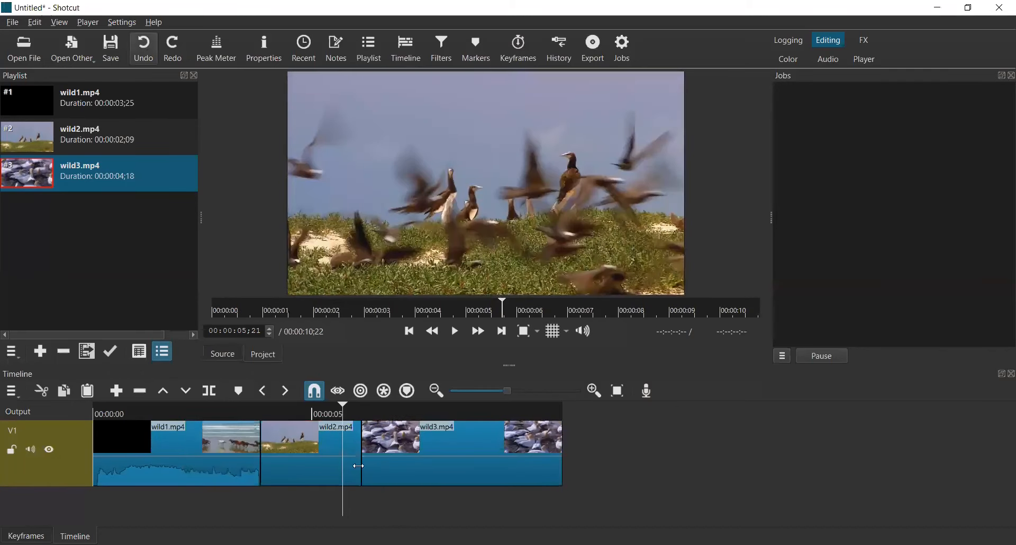
Step: Turn on ripple editing mode for the timeline
left_click(361, 391)
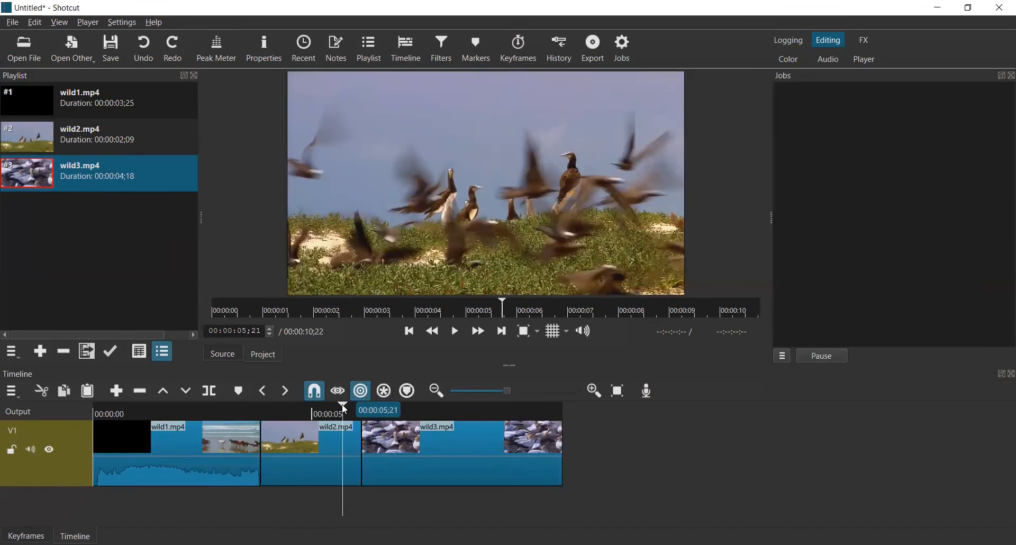
Step: Move the wild3.mp4 clip back between wild1.mp4 and wild2.mp4 on the timeline
left_click_drag(339, 411, 261, 417)
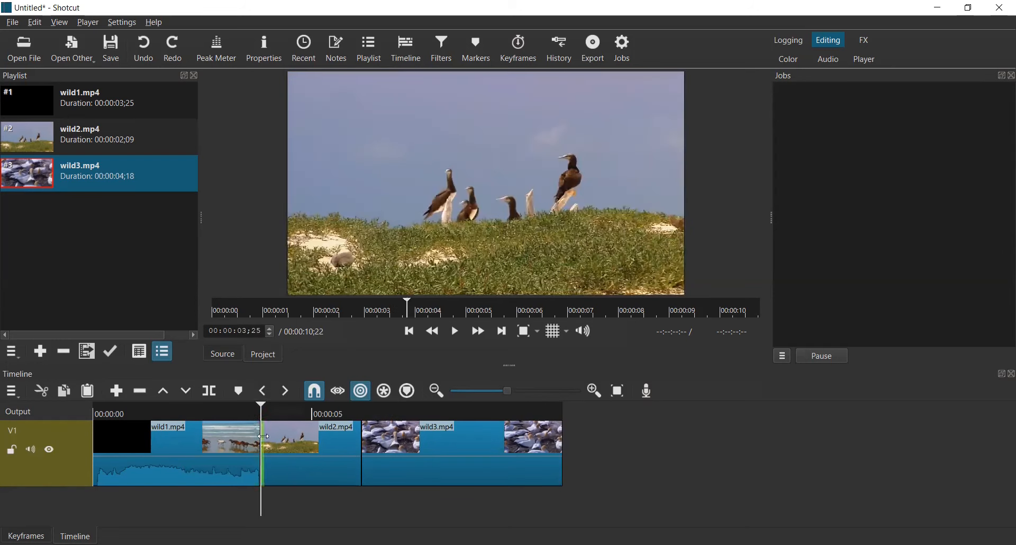
left_click(494, 451)
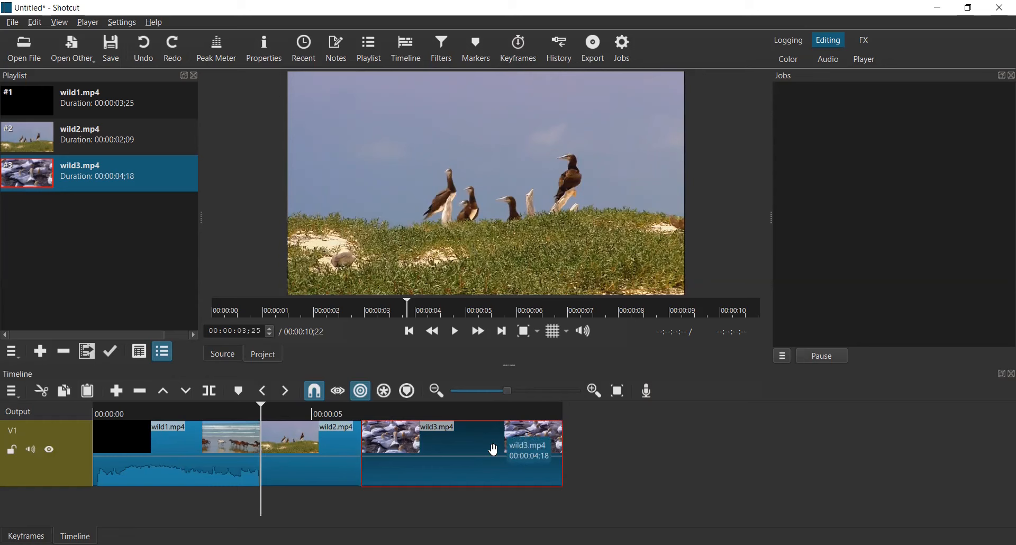
left_click_drag(456, 451, 384, 455)
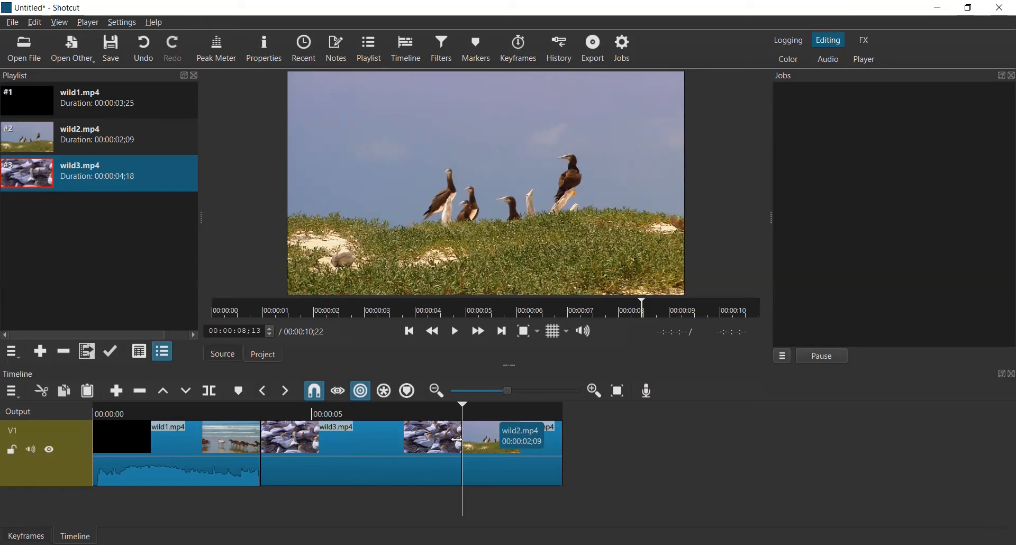
Step: Ripple-delete the wild3.mp4 clip from the timeline
left_click(374, 454)
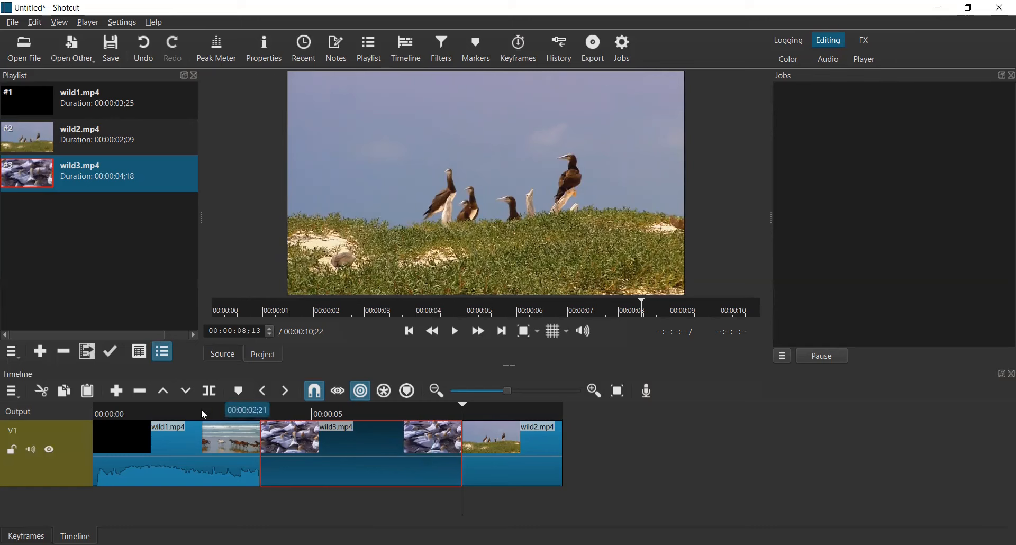
left_click(146, 392)
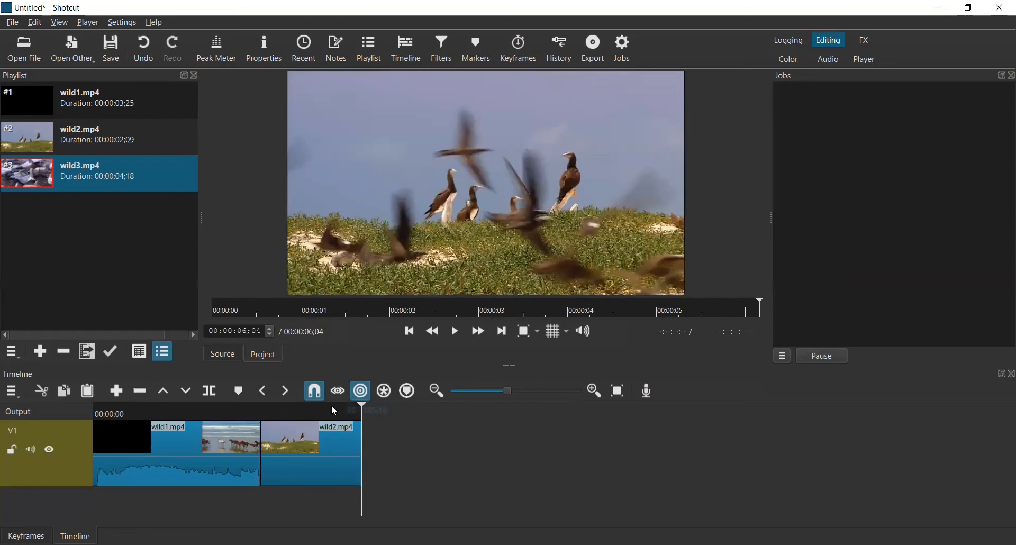
left_click_drag(364, 404, 261, 412)
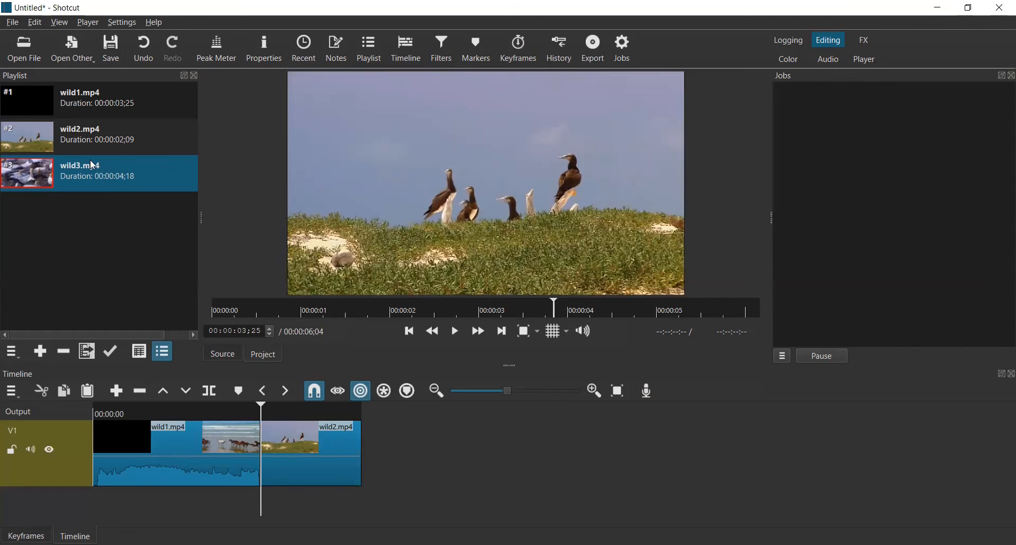
left_click_drag(308, 428, 265, 429)
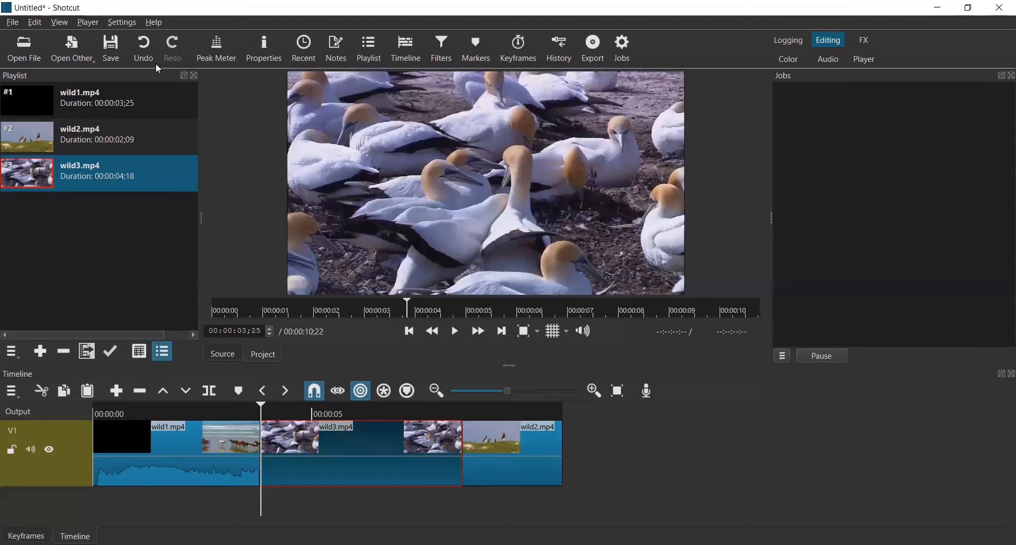
left_click(141, 50)
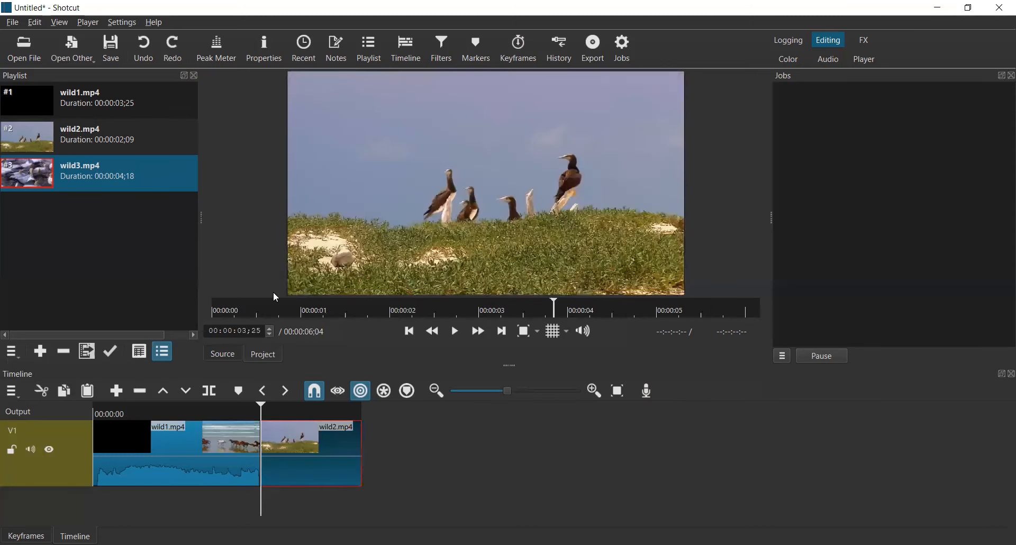
Step: Try overwriting wild3.mp4 from the playlist onto the timeline with ripple editing off, then undo it
left_click(363, 391)
left_click_drag(97, 176, 221, 439)
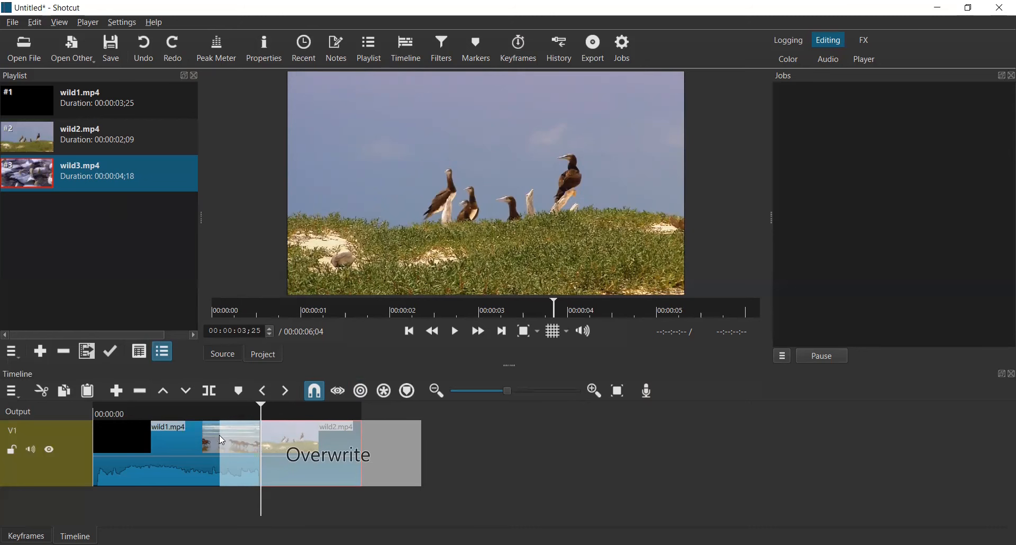
left_click_drag(219, 434, 219, 435)
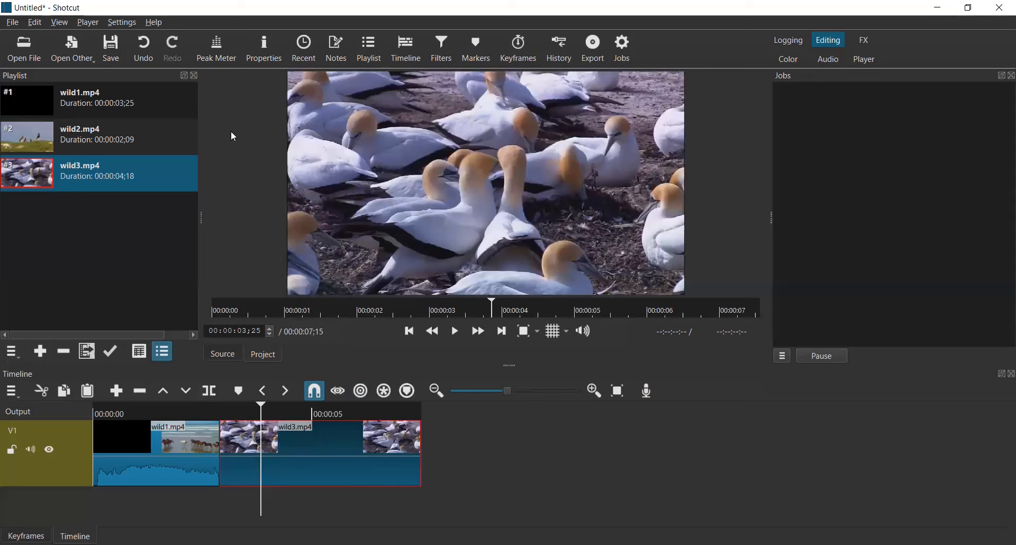
left_click(145, 52)
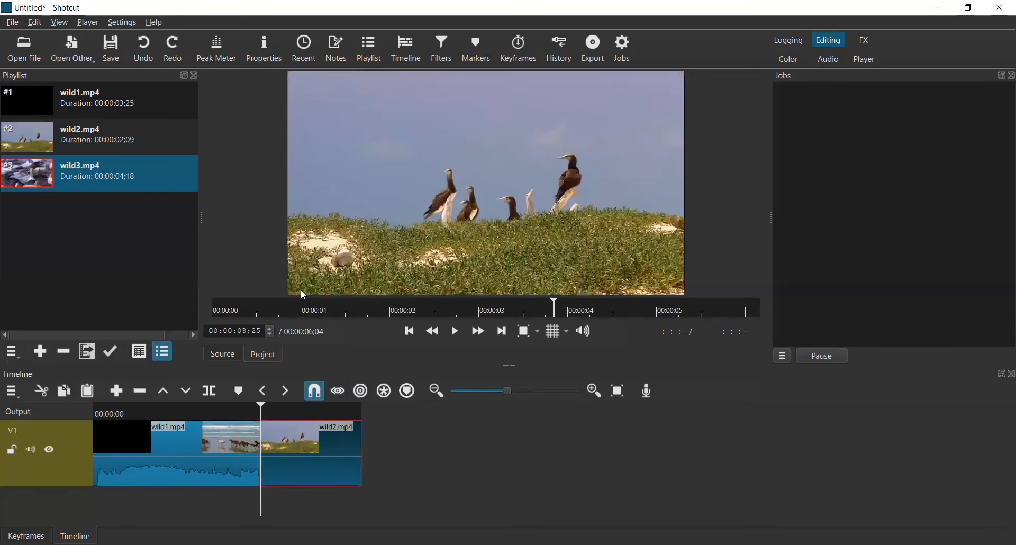
Step: Insert wild3.mp4 from the playlist after wild1.mp4 in ripple mode, then drag clips rightward to open a gap
left_click(361, 391)
left_click_drag(124, 189, 263, 447)
left_click_drag(499, 451, 652, 430)
left_click_drag(395, 453, 639, 446)
left_click_drag(968, 448, 721, 490)
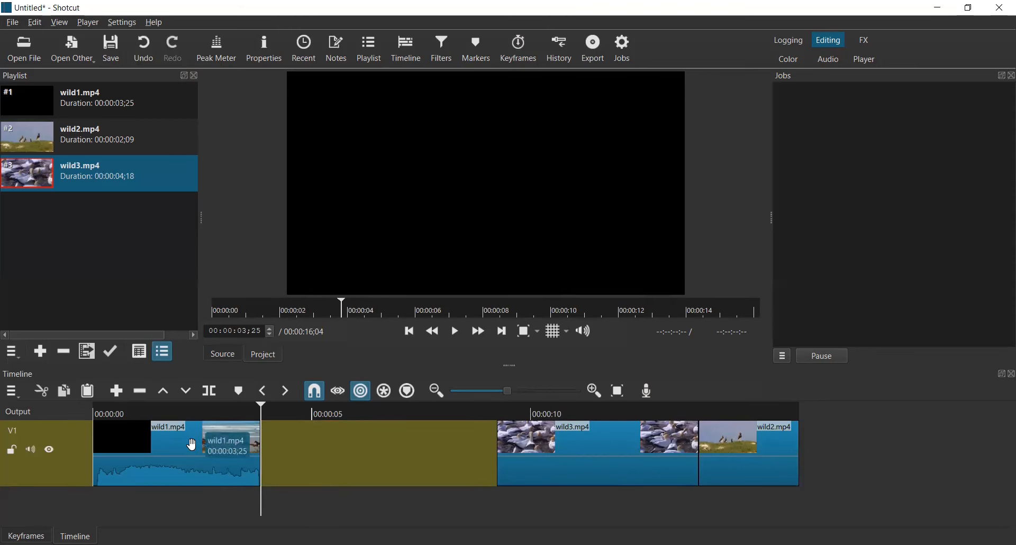
Step: Try sliding wild3.mp4 back against wild1.mp4, then undo the move
left_click(572, 448)
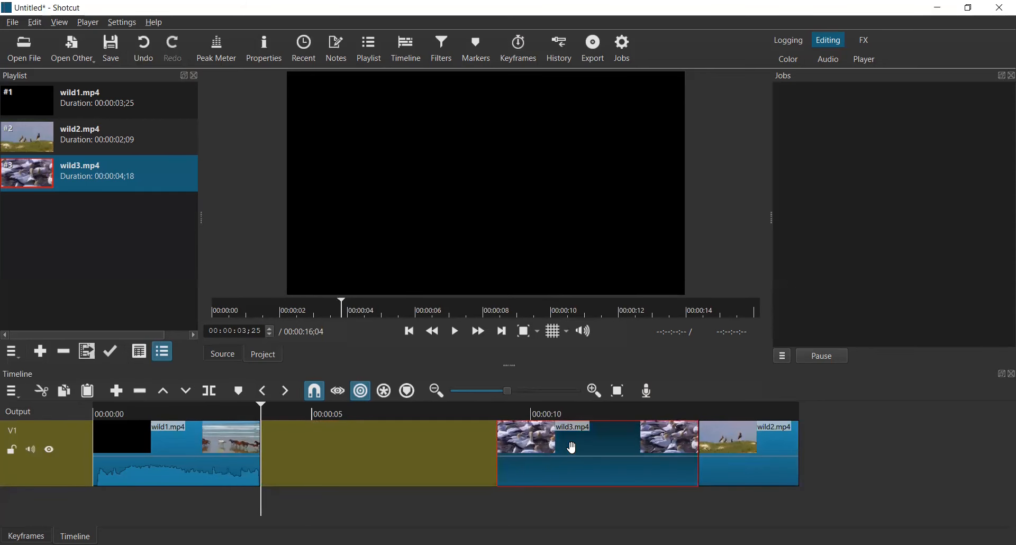
left_click_drag(572, 447, 333, 475)
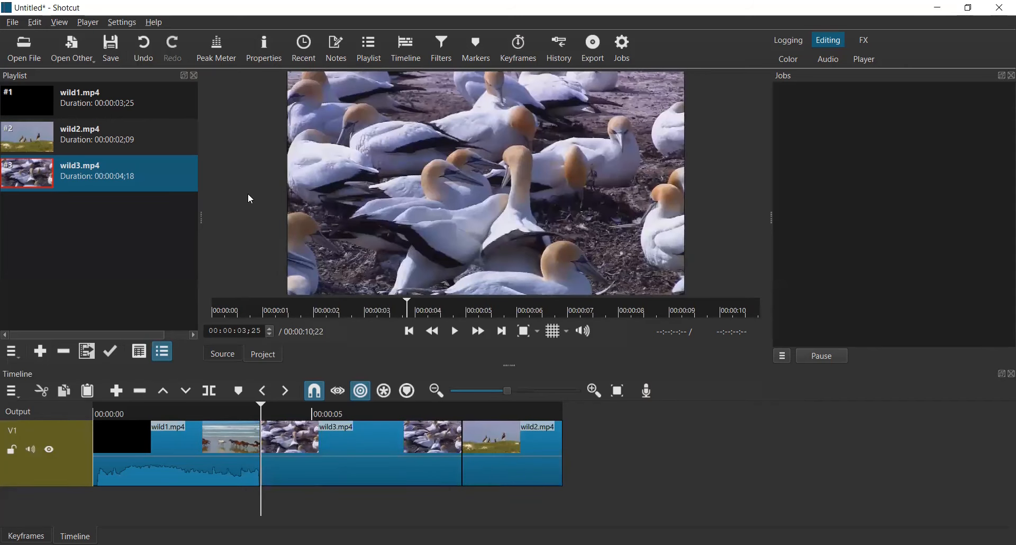
left_click(145, 50)
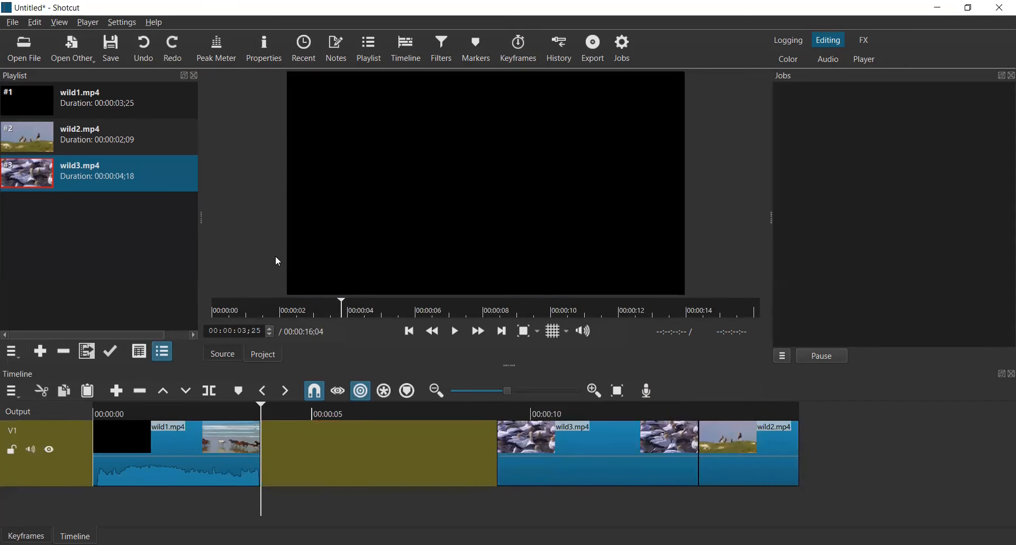
Step: Drag wild3.mp4 and wild2.mp4 leftward to close the gaps after wild1.mp4
left_click_drag(524, 455, 400, 460)
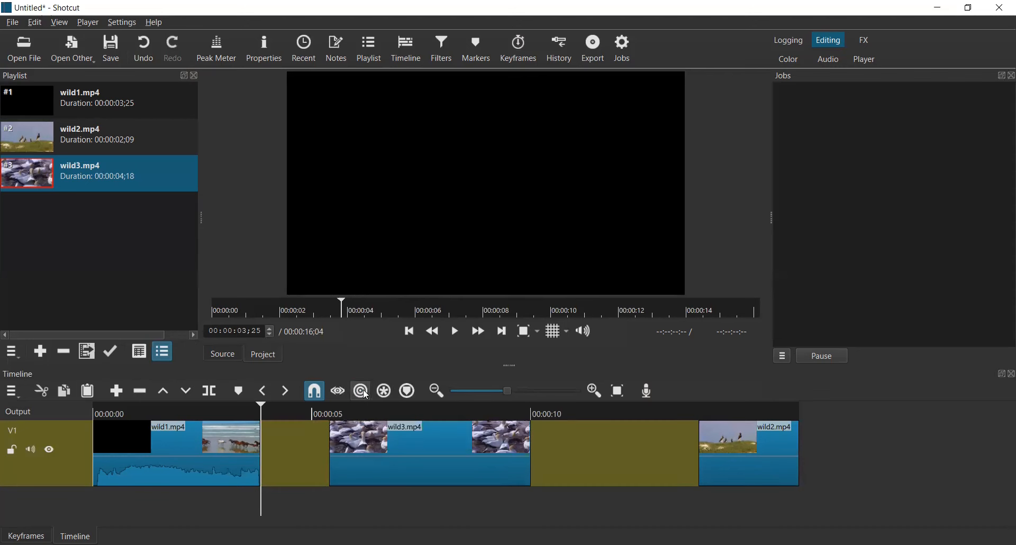
left_click_drag(402, 447, 327, 447)
left_click_drag(743, 451, 502, 473)
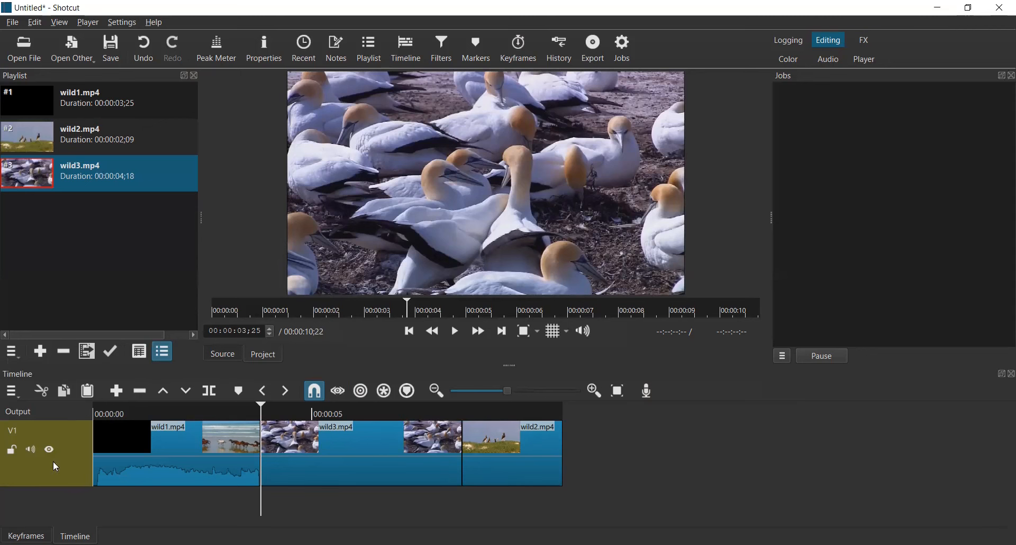
Step: Add a new video track to the timeline from the track's context options
left_click(80, 465)
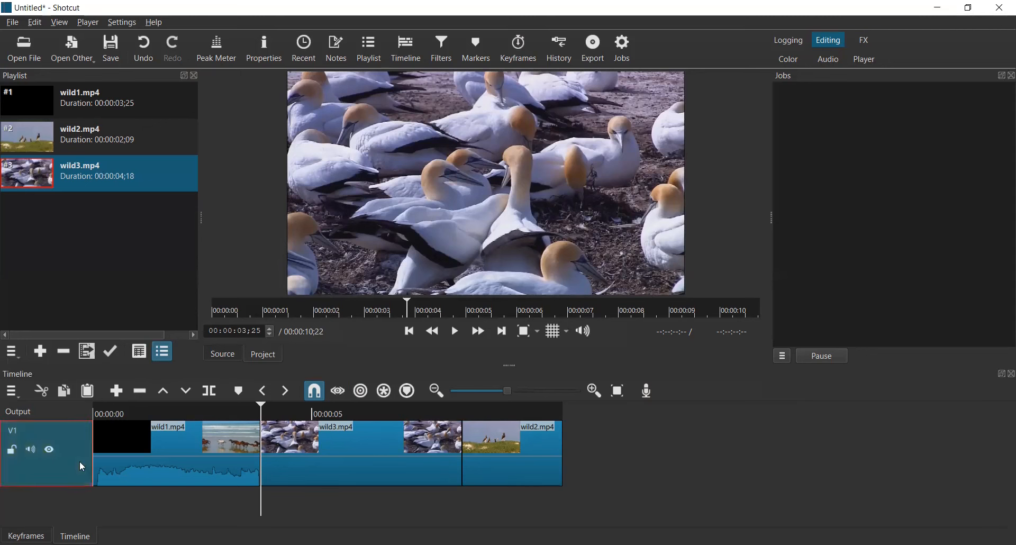
right_click(80, 462)
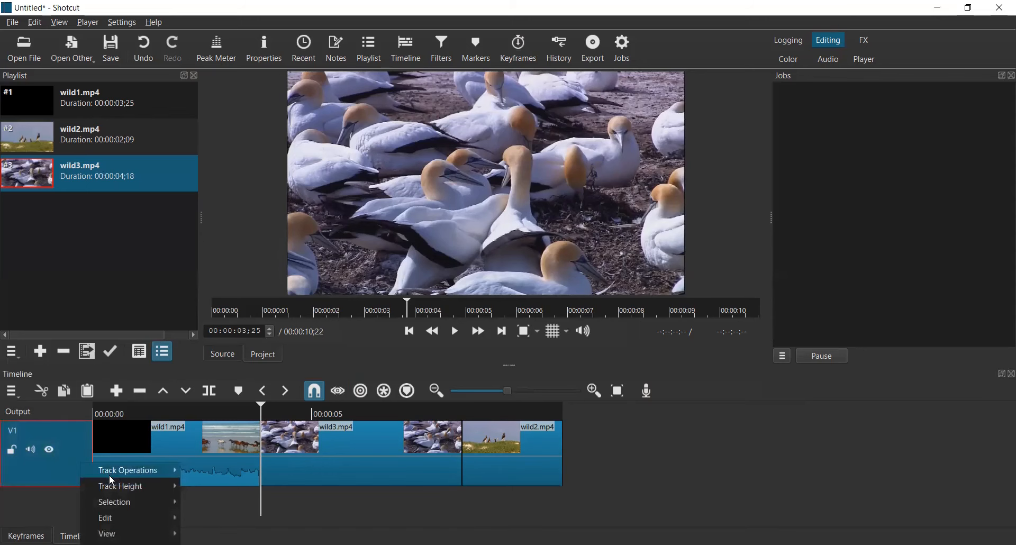
mouse_move(115, 474)
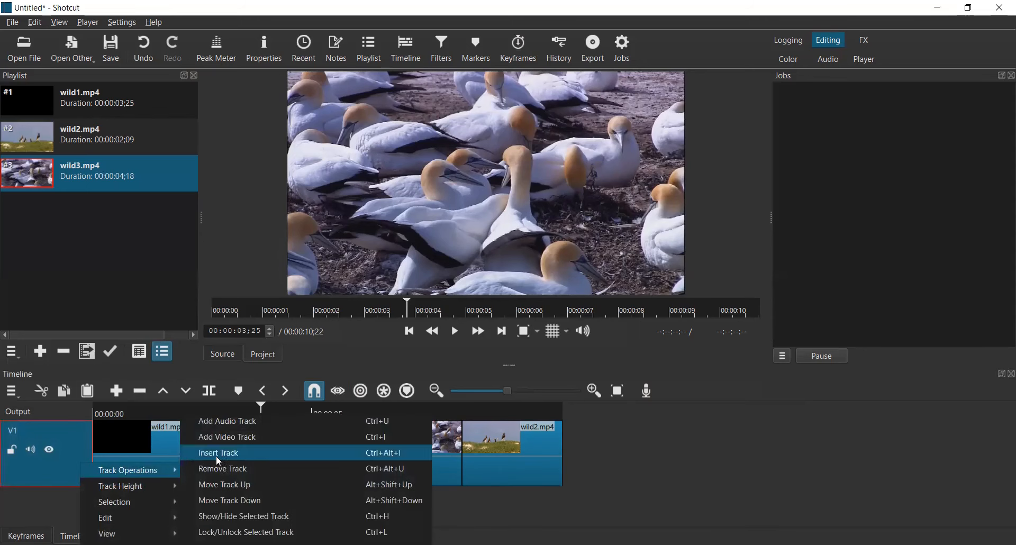
left_click(249, 445)
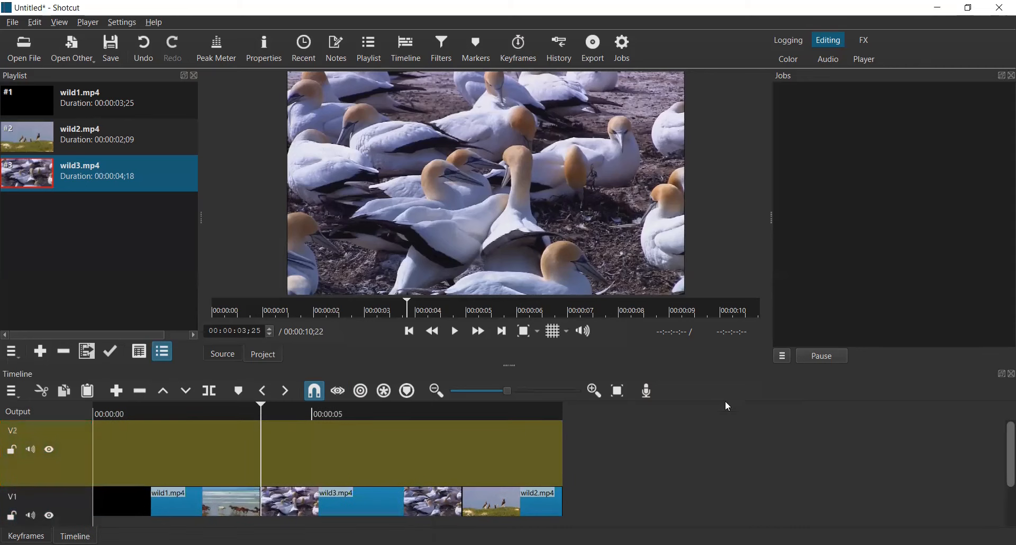
Step: Place wild1.mp4 and wild2.mp4 from the playlist on track V2, then ripple-move them to the track's start
left_click_drag(95, 109, 208, 449)
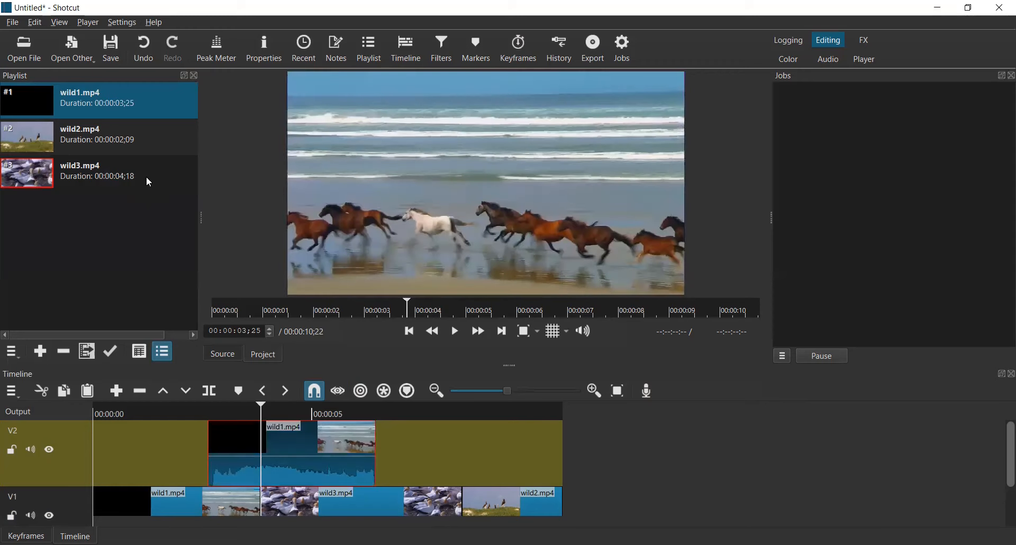
left_click_drag(125, 142, 396, 462)
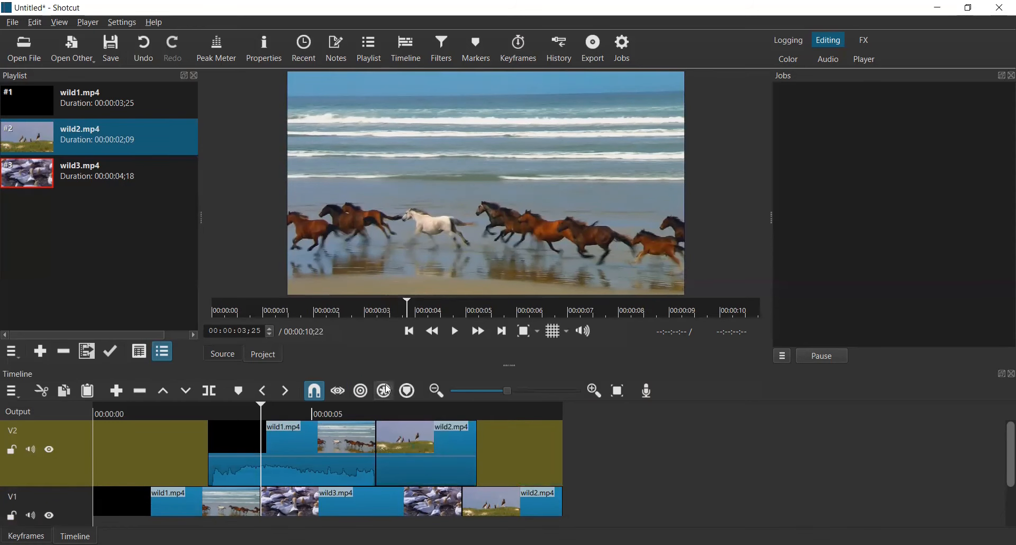
left_click(360, 390)
left_click_drag(347, 438, 214, 453)
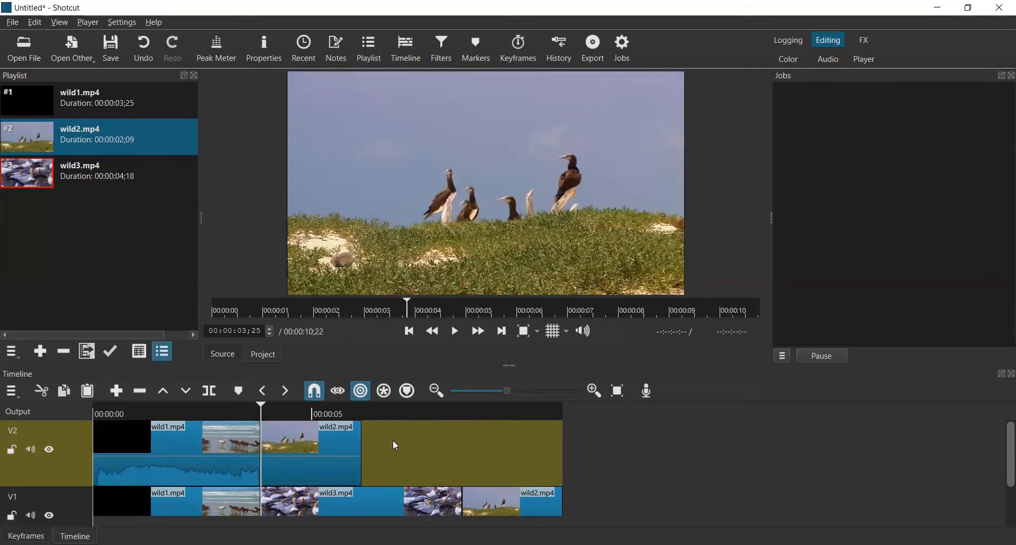
Step: Append wild3.mp4 from the playlist after wild2.mp4 on track V2
left_click(431, 430)
left_click_drag(19, 179, 362, 450)
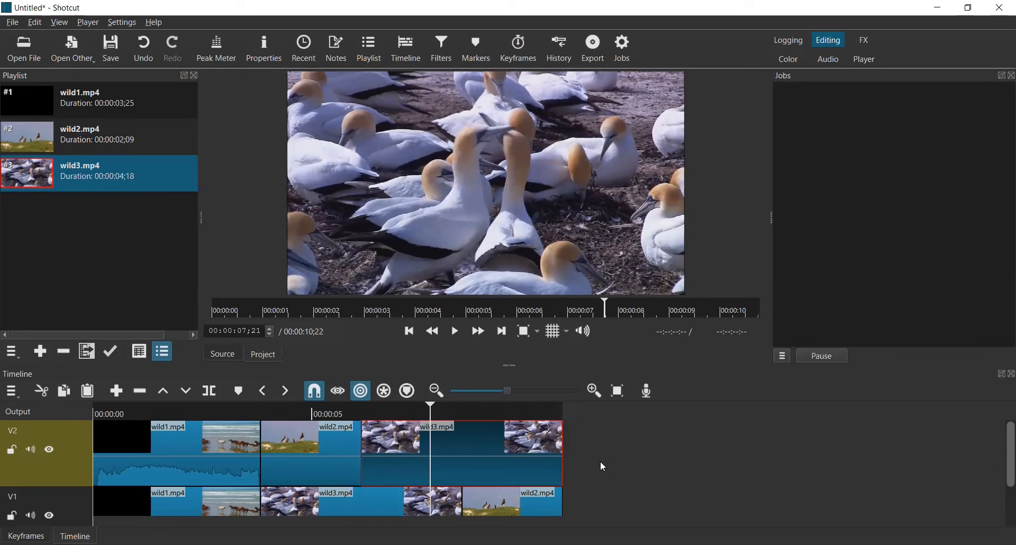
Step: Try ripple-deleting wild2.mp4 from track V2 only, then undo it
left_click(707, 475)
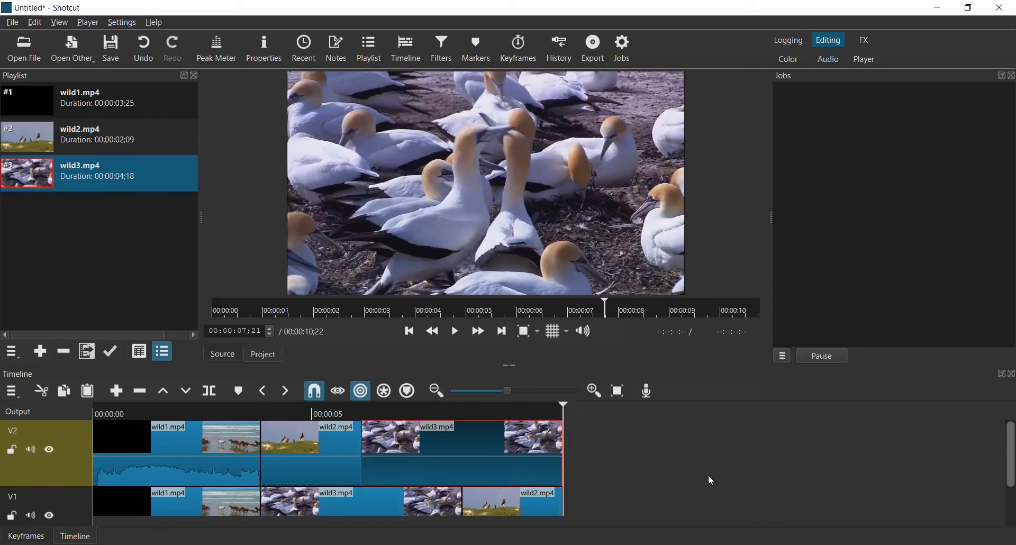
left_click(319, 443)
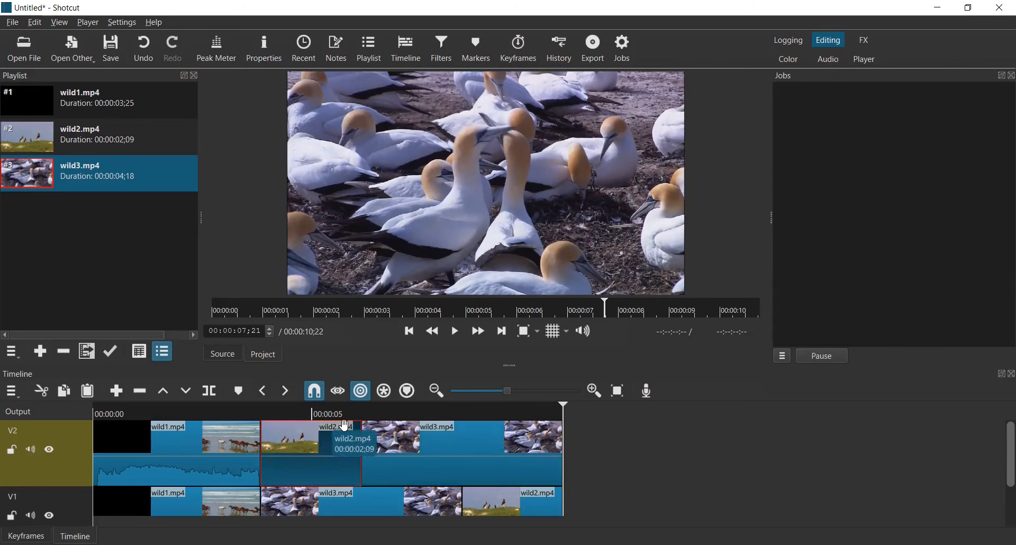
left_click(362, 391)
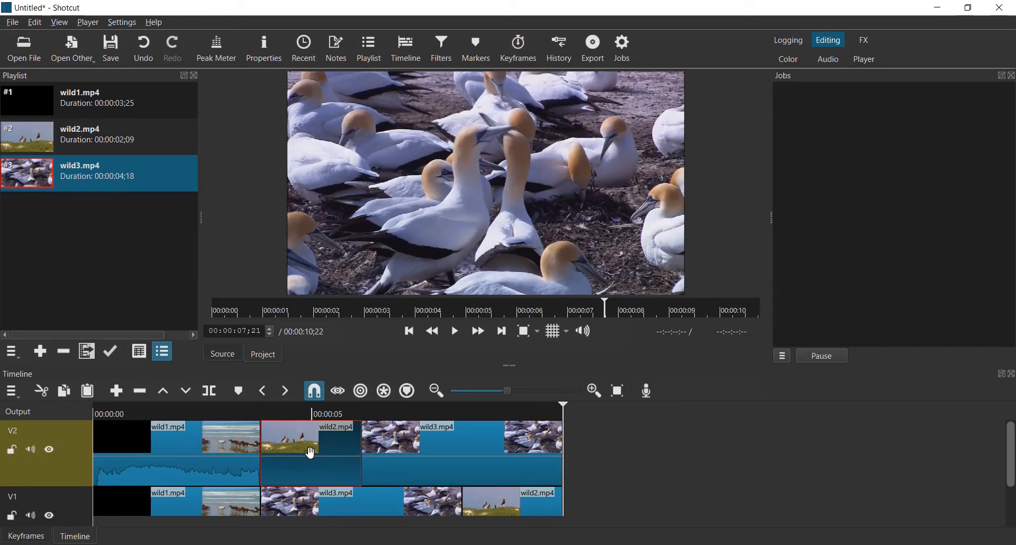
left_click(142, 393)
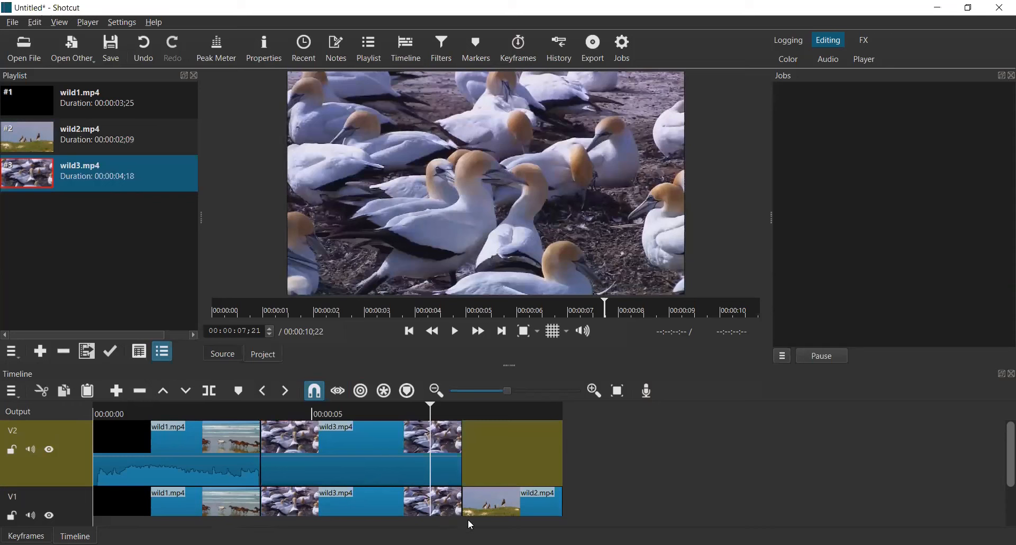
left_click_drag(999, 434, 1001, 449)
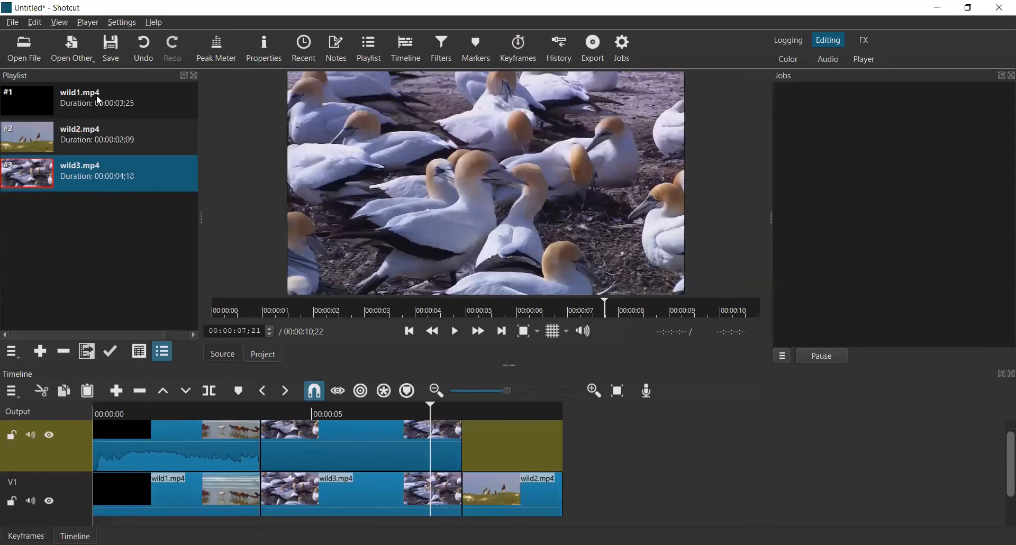
left_click(146, 39)
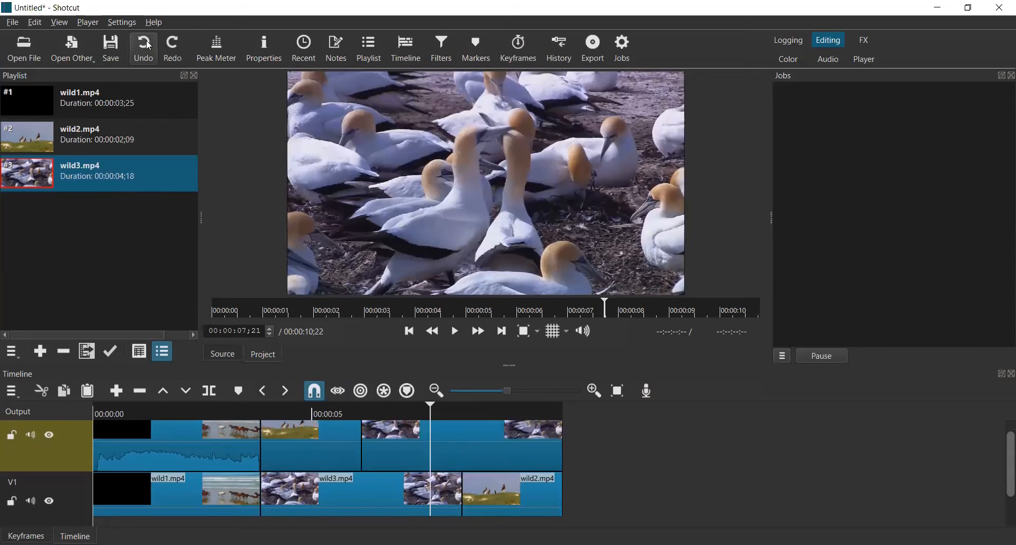
Step: Enable Ripple All Tracks and ripple-delete wild2.mp4 from track V2 so both tracks shorten
left_click(385, 394)
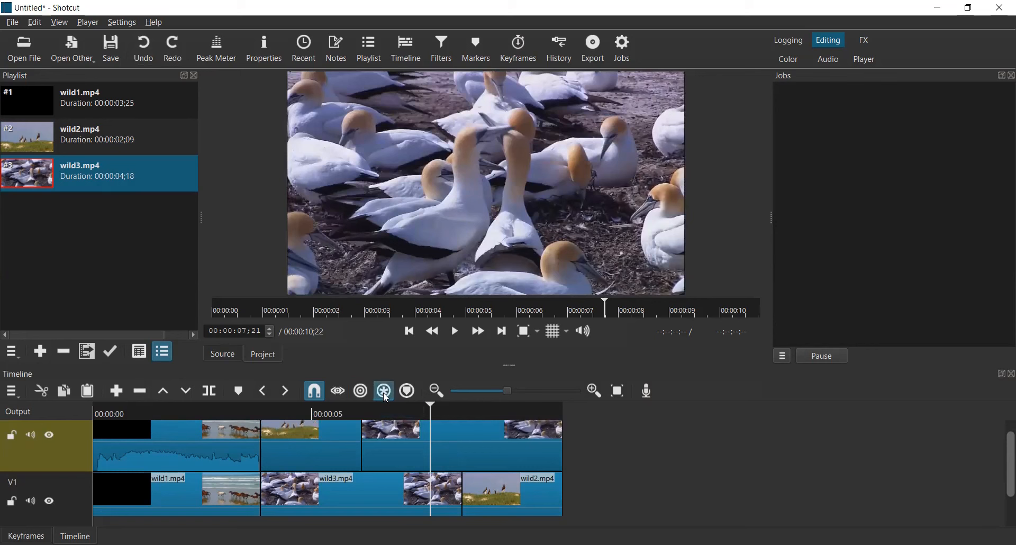
left_click(323, 449)
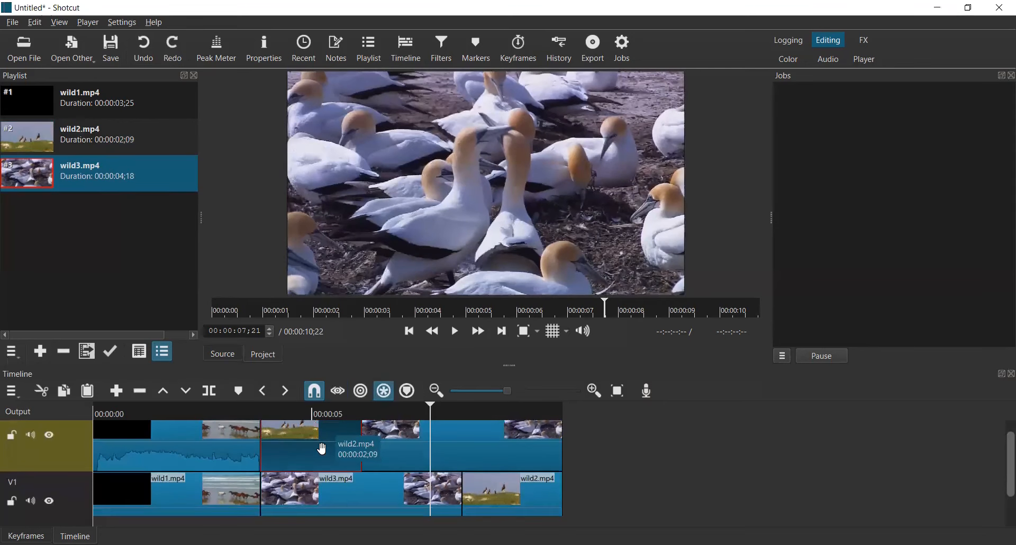
left_click(141, 392)
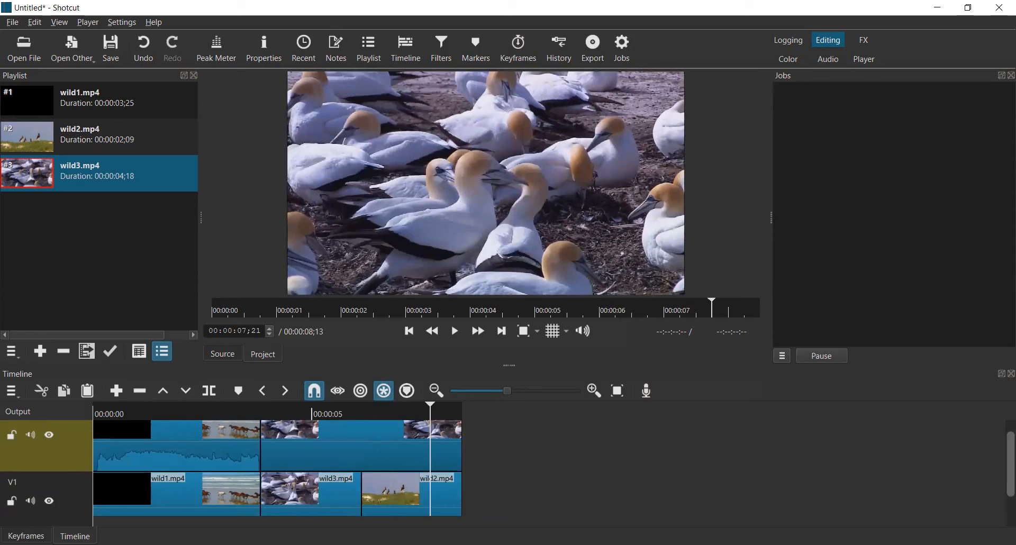
left_click(385, 391)
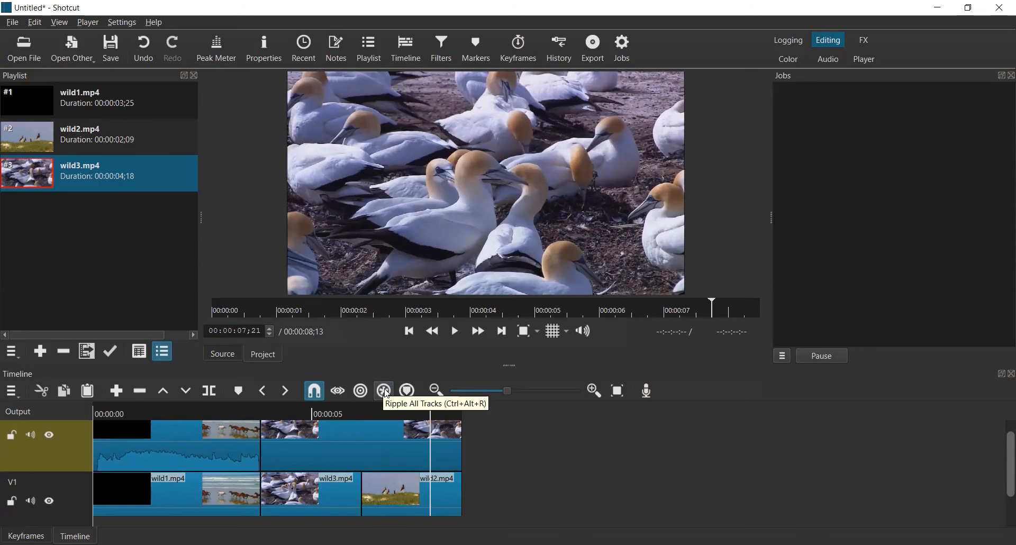
key("Up")
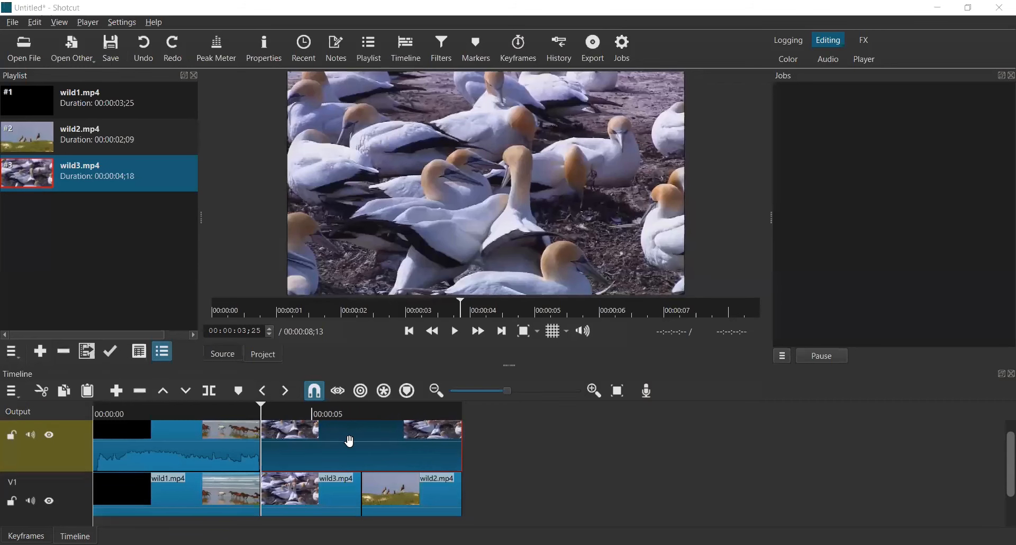
left_click_drag(349, 441, 522, 428)
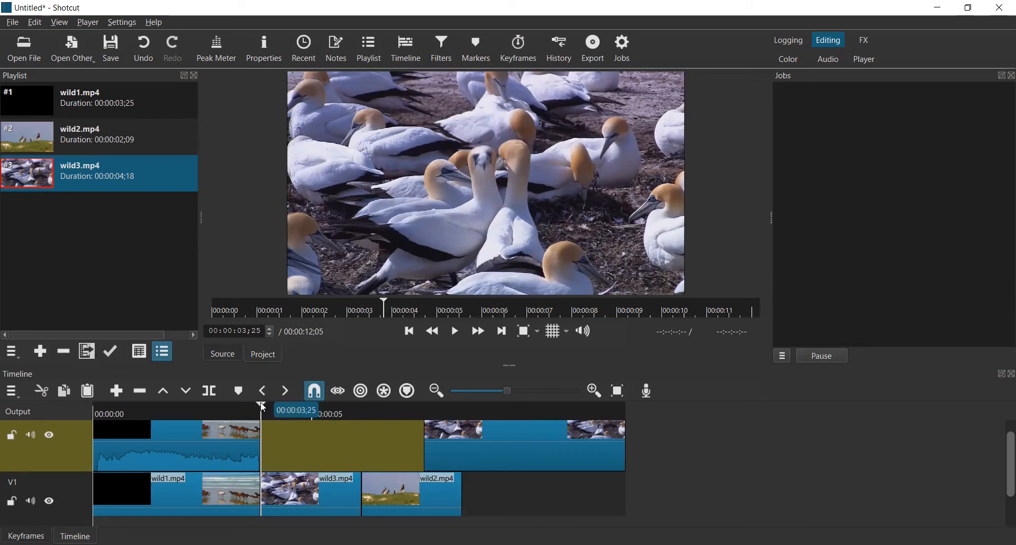
left_click_drag(510, 431, 343, 443)
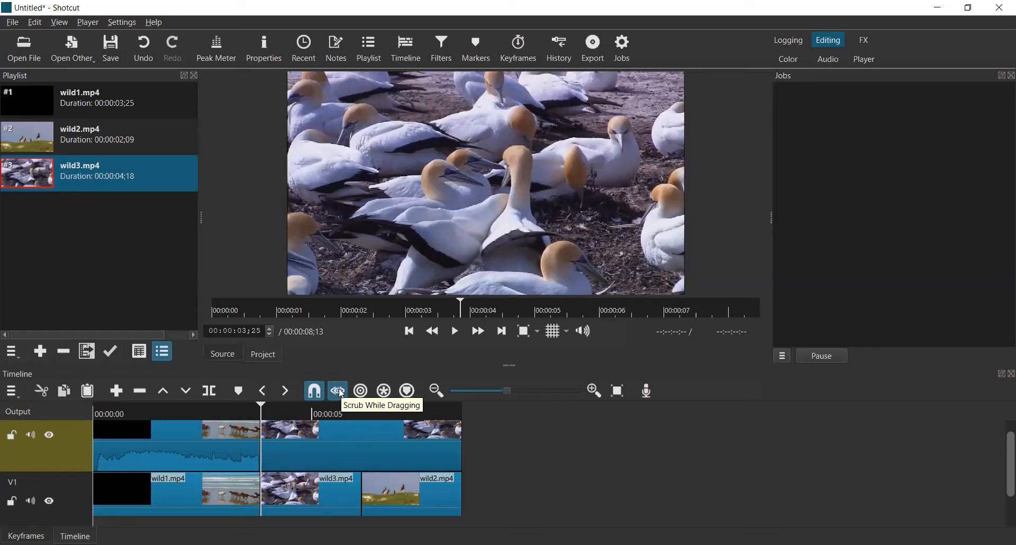
Step: Enable Scrub While Dragging and nudge the wild3 clip on track V2 slightly right, leaving a small gap after wild1
left_click(291, 450)
mouse_move(333, 451)
left_mouse_down()
mouse_move(426, 443)
mouse_move(340, 456)
left_mouse_up()
Step: Move wild2.mp4 on track V1 slightly right, leaving a small gap after wild3.mp4, and turn Scrub While Dragging off
double_click(81, 488)
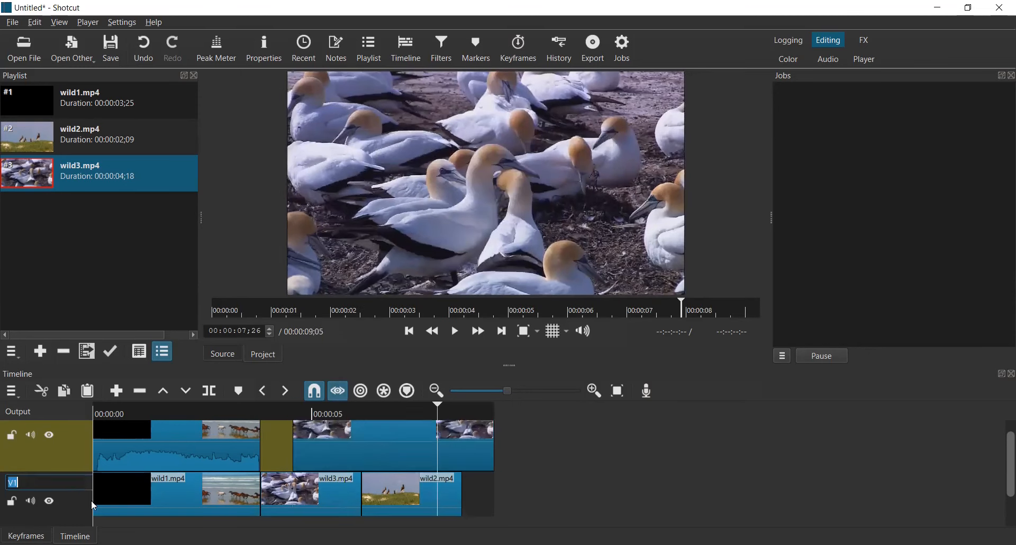
left_click(145, 501)
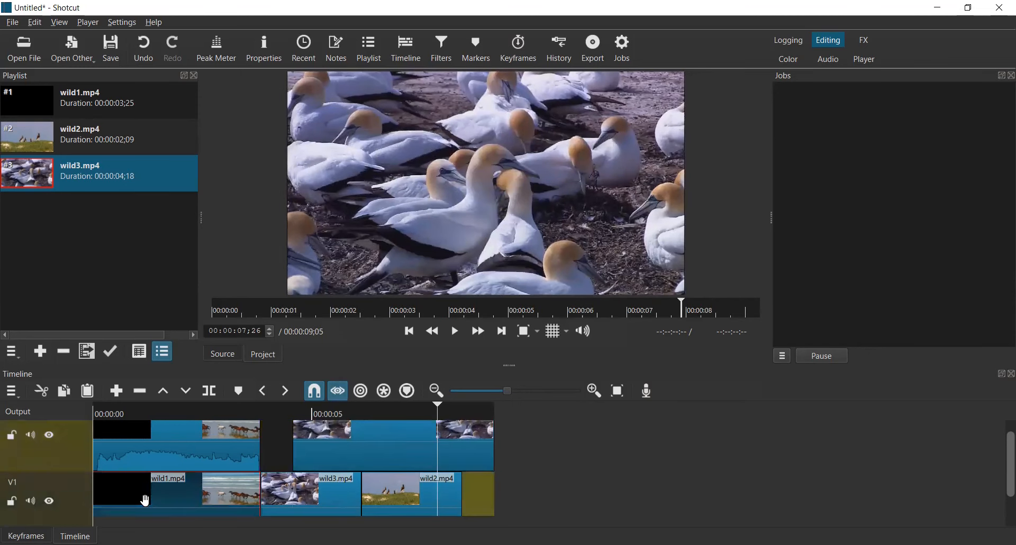
left_click(416, 485)
left_click_drag(391, 497, 422, 508)
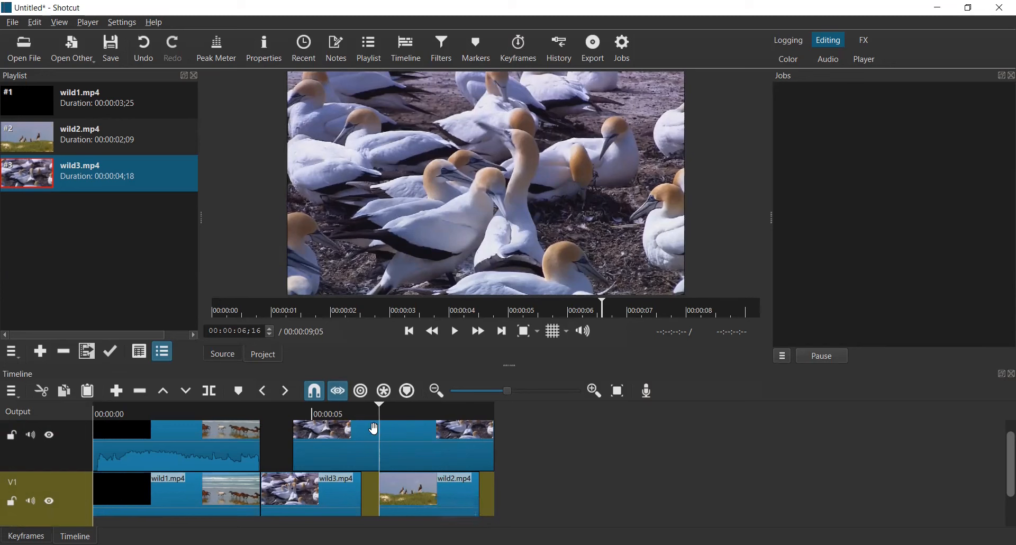
left_click(340, 391)
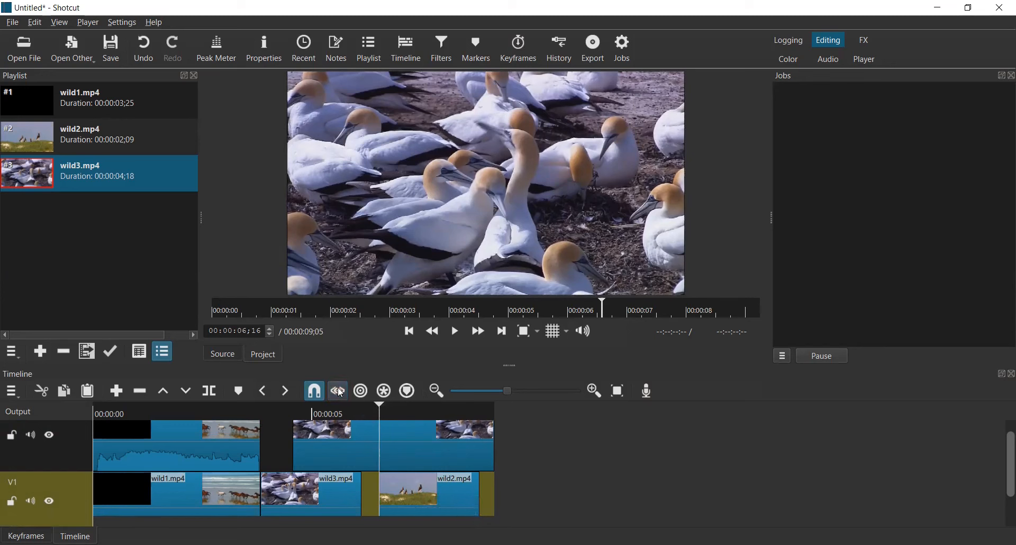